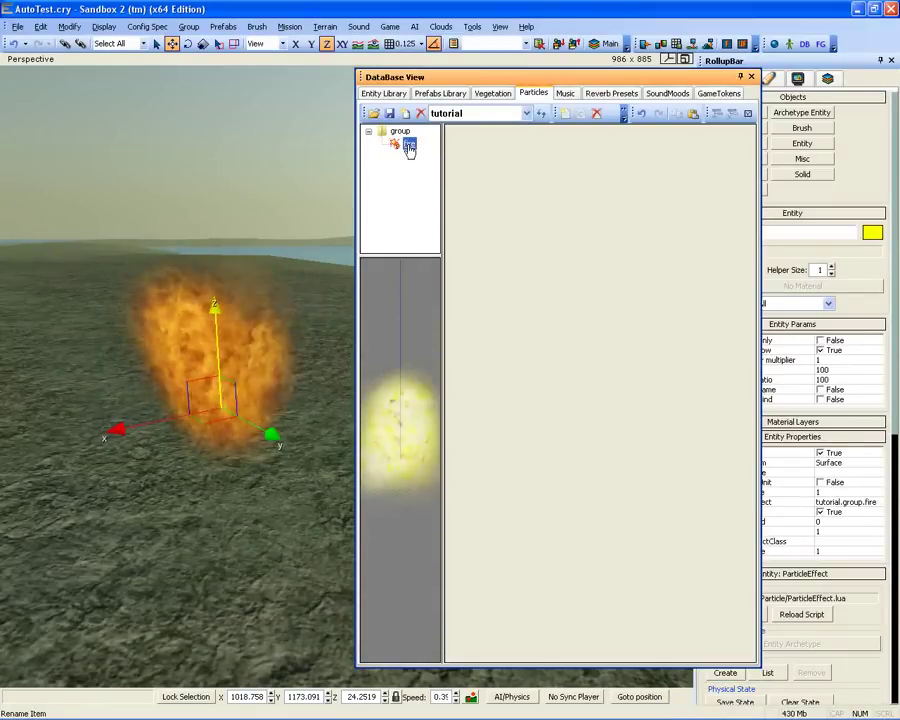
Step: Add a child particle effect under the fire effect and rename it sparks
{"action": "left_click", "coordinate": [409, 146]}
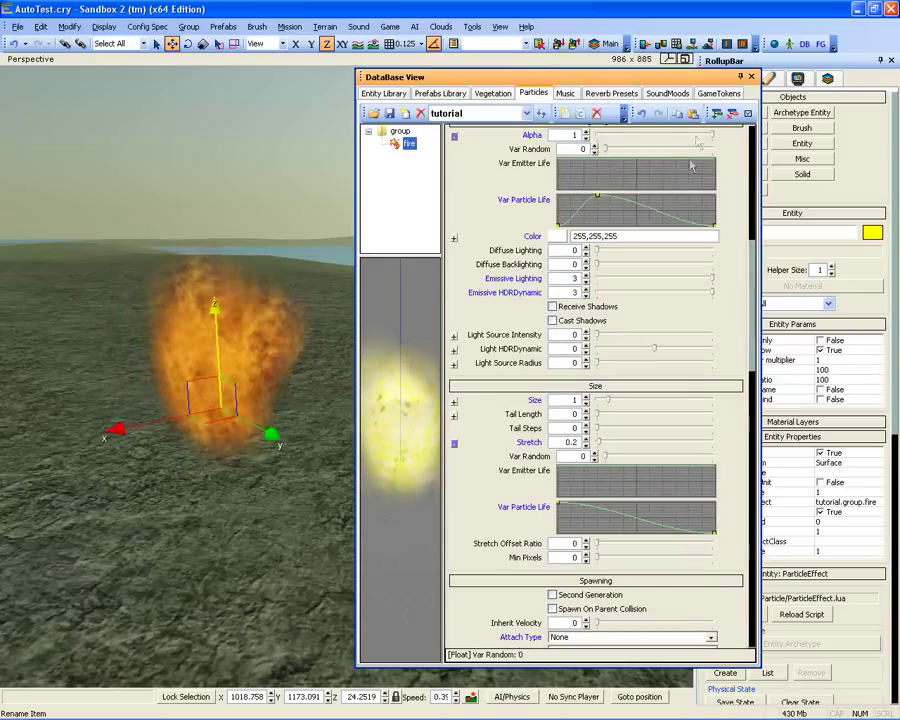
{"action": "left_click", "coordinate": [716, 114]}
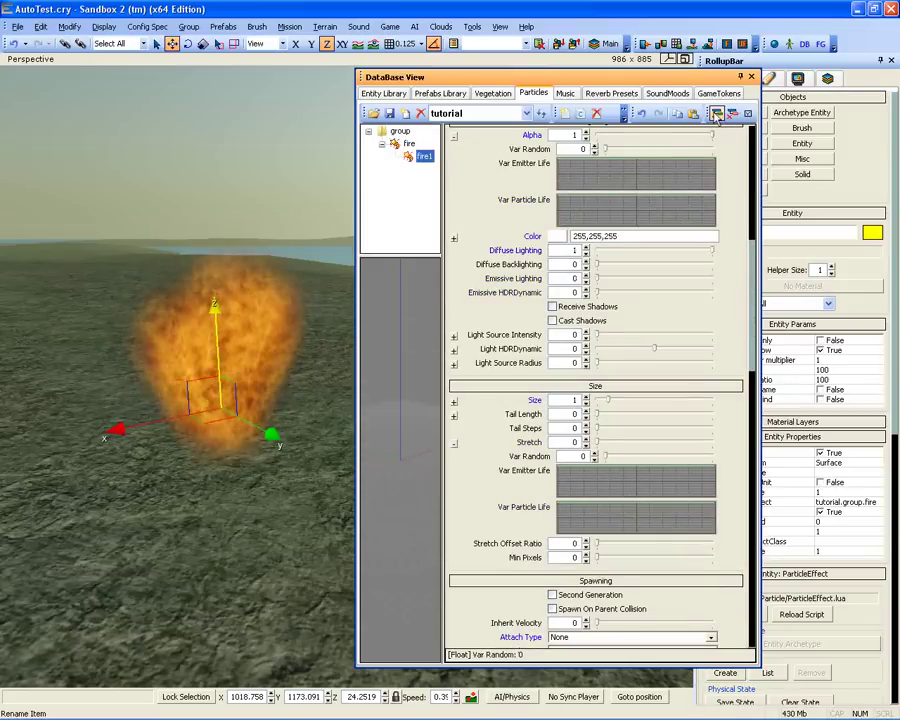
{"action": "right_click", "coordinate": [424, 161]}
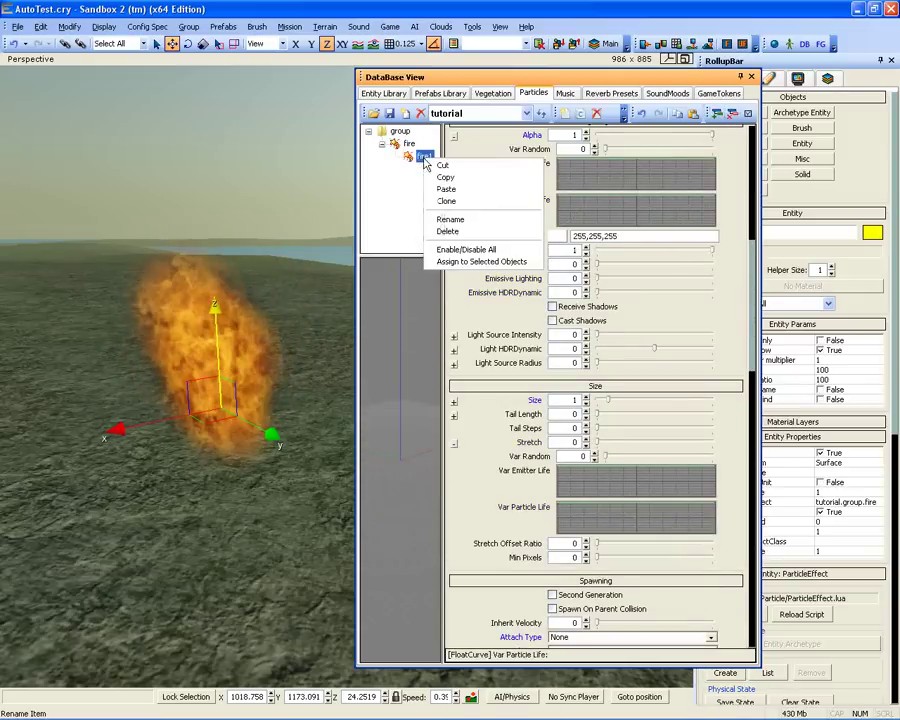
{"action": "left_click", "coordinate": [462, 222]}
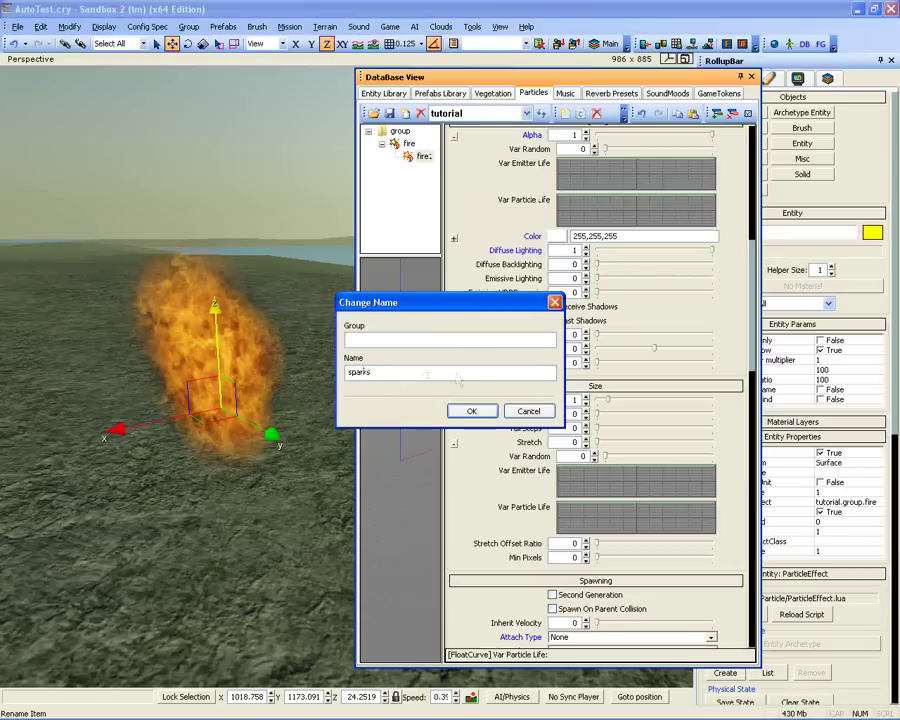
{"action": "left_click", "coordinate": [471, 411]}
Step: Assign the texture spark_stretched_mono.dds from textures/sprites to the sparks effect
{"action": "scroll", "coordinate": [745, 200], "scroll_direction": "up", "scroll_amount": 3}
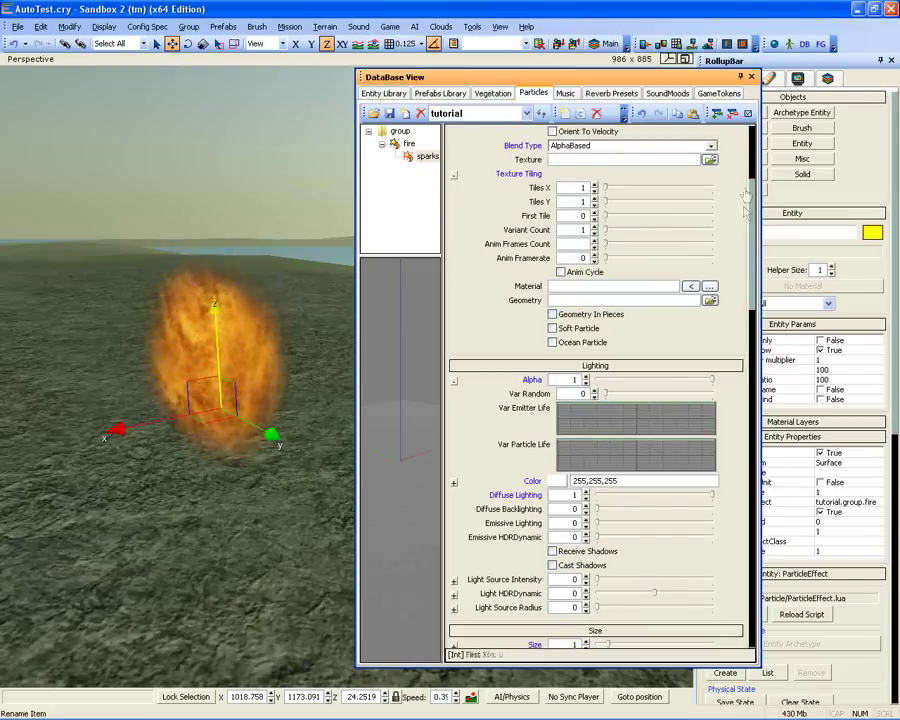
{"action": "left_click", "coordinate": [710, 159]}
{"action": "left_click", "coordinate": [255, 373]}
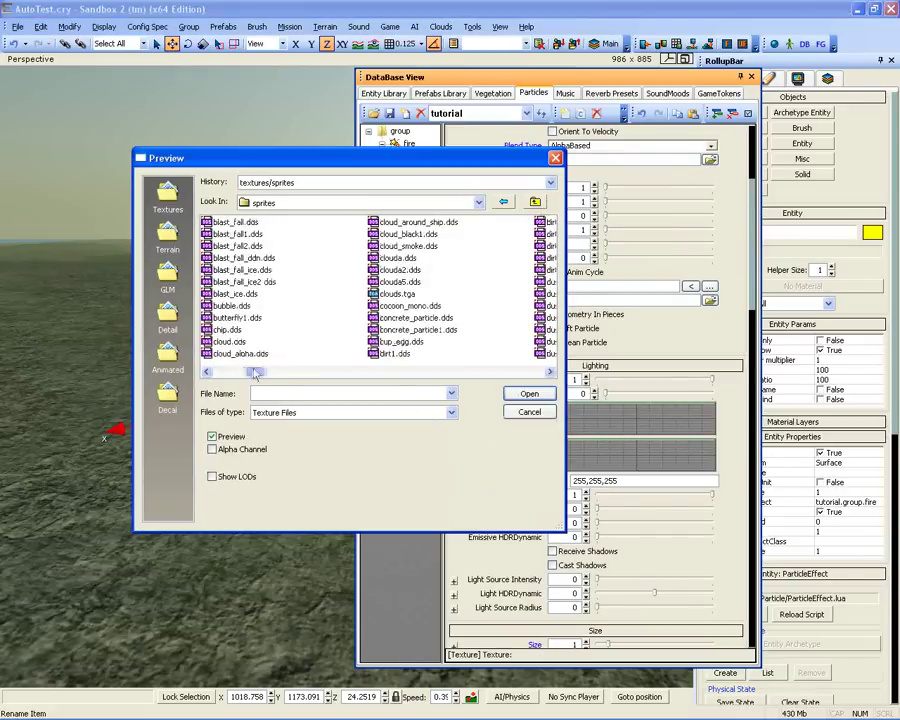
{"action": "left_click_drag", "start_coordinate": [255, 373], "coordinate": [480, 373]}
{"action": "left_click", "coordinate": [415, 282]}
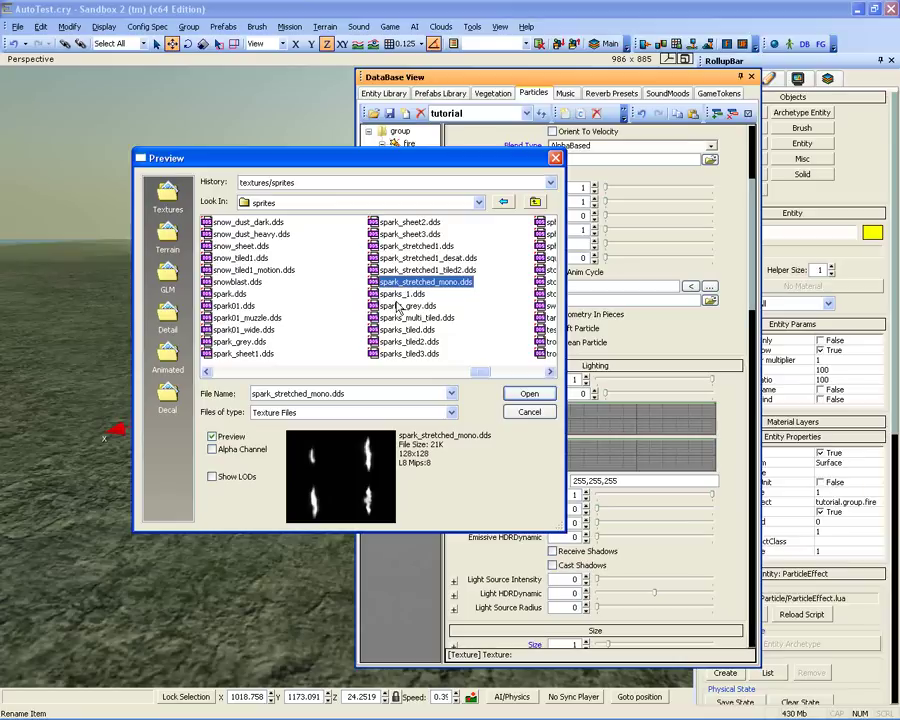
{"action": "key", "text": "Return"}
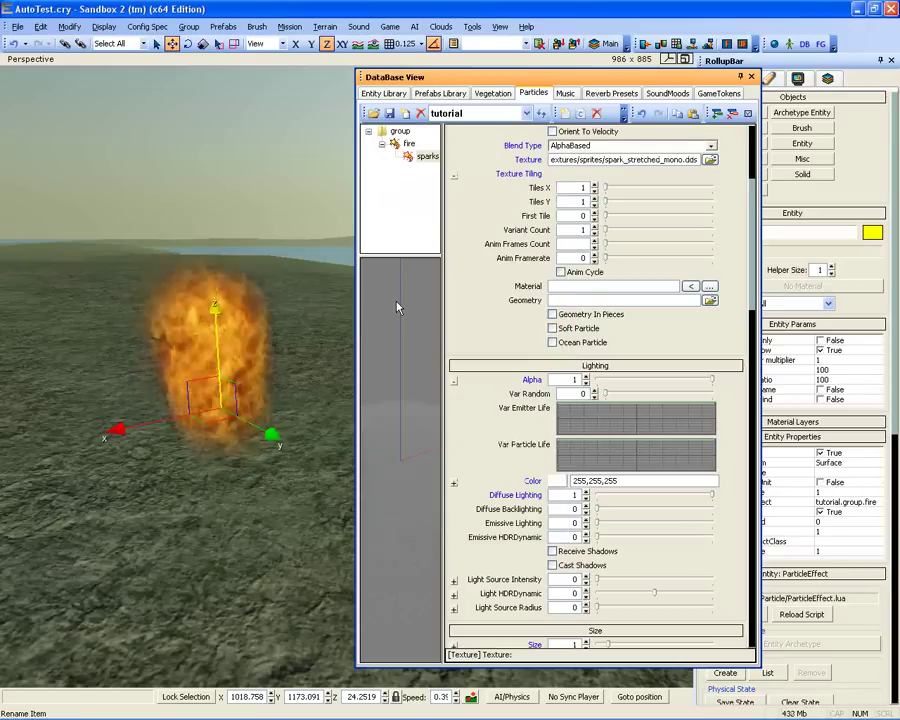
Step: Set the sparks' texture tiling to 2 tiles in X and 2 in Y, with a variant count of 4
{"action": "double_click", "coordinate": [583, 188]}
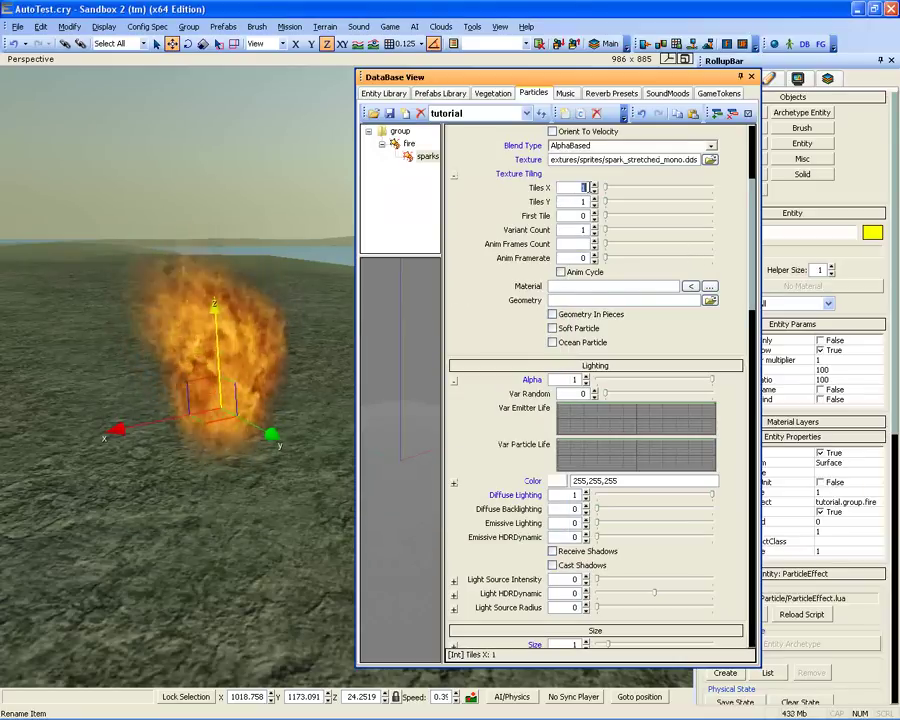
{"action": "type", "text": "2"}
{"action": "key", "text": "Tab"}
{"action": "type", "text": "2"}
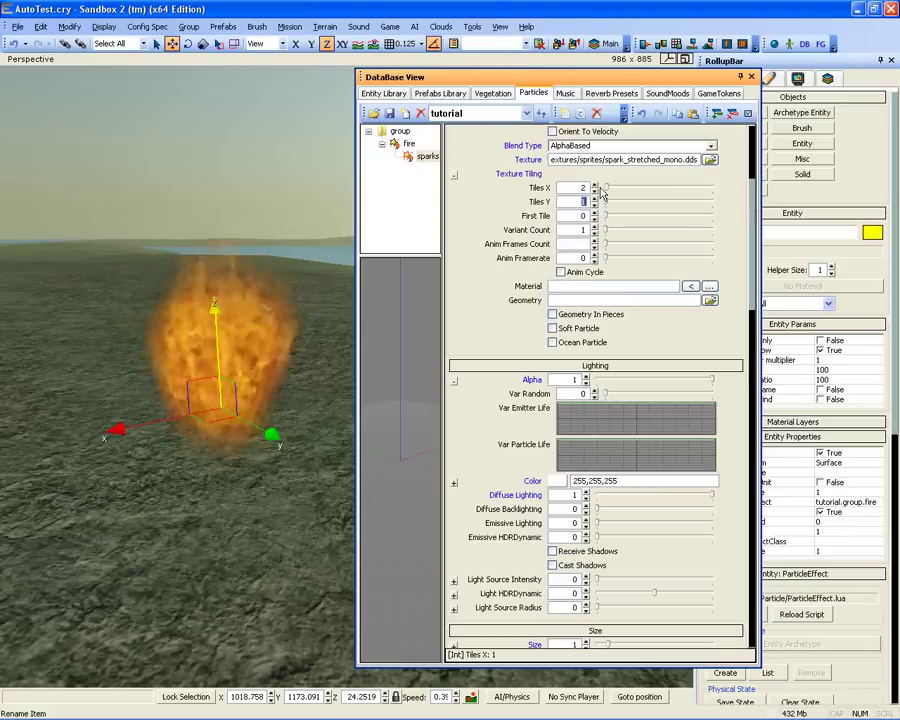
{"action": "left_click", "coordinate": [579, 229]}
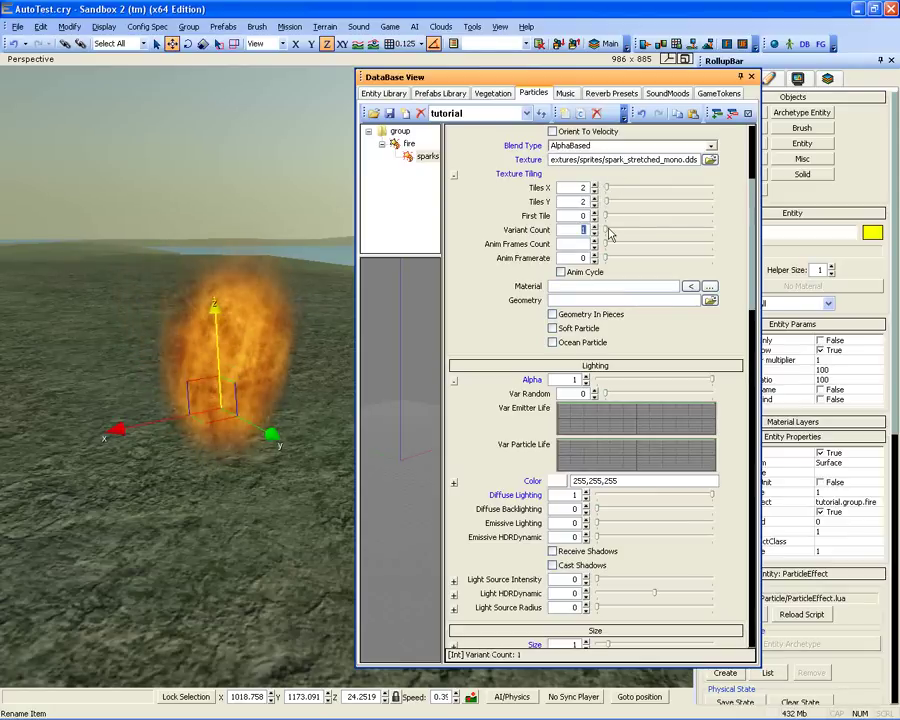
{"action": "type", "text": "4"}
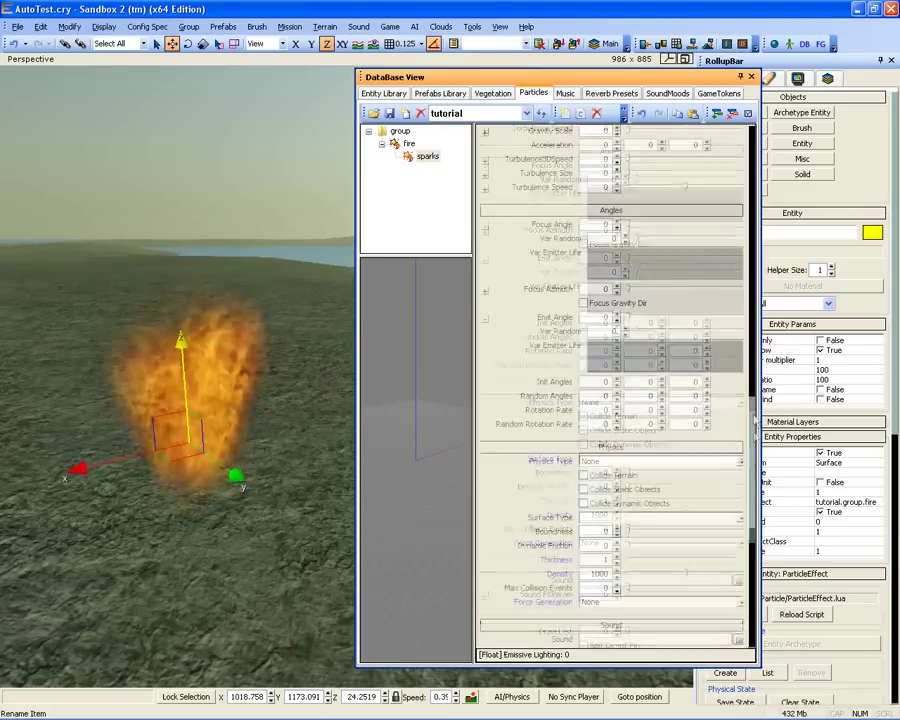
Step: Enable Second Generation spawning for the sparks effect
{"action": "left_click_drag", "start_coordinate": [754, 418], "coordinate": [755, 352]}
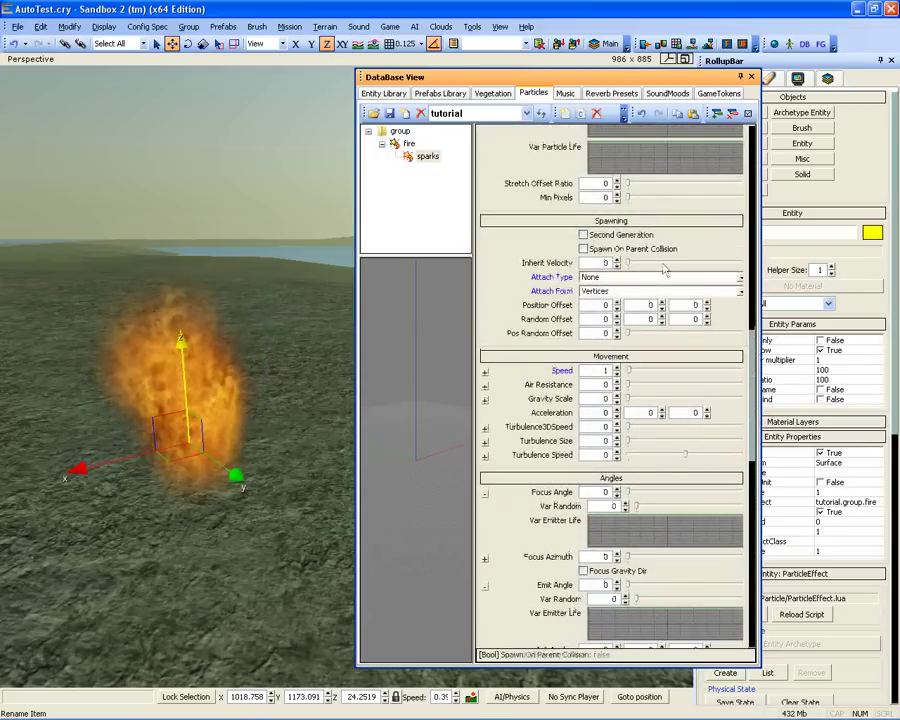
{"action": "left_click", "coordinate": [583, 236]}
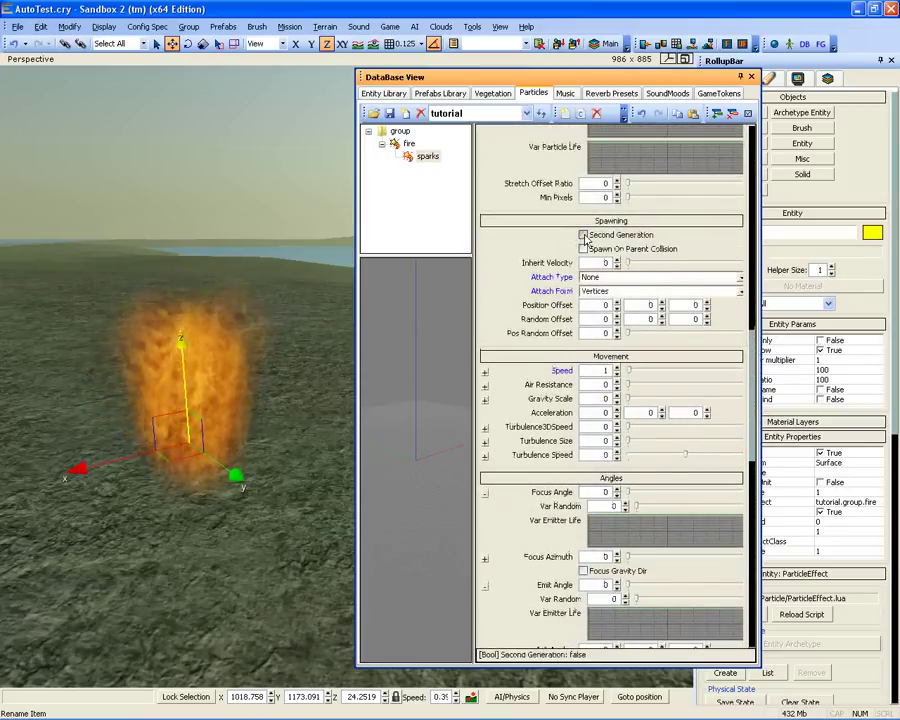
{"action": "left_click", "coordinate": [584, 236]}
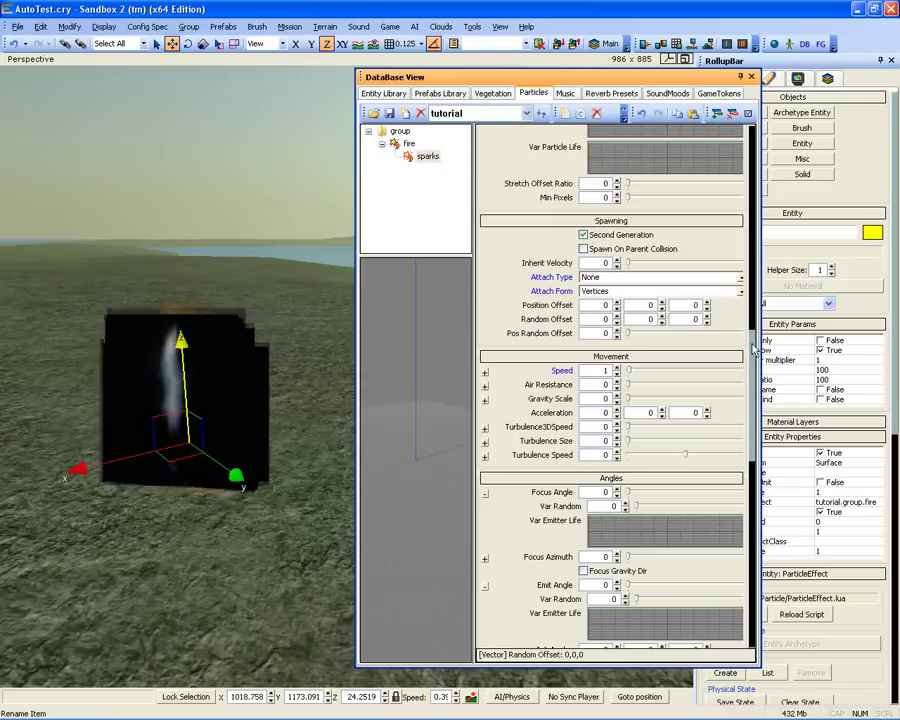
Step: Set the sparks emitter's Count to 20 and give the count a random variation
{"action": "left_click_drag", "start_coordinate": [752, 348], "coordinate": [742, 110]}
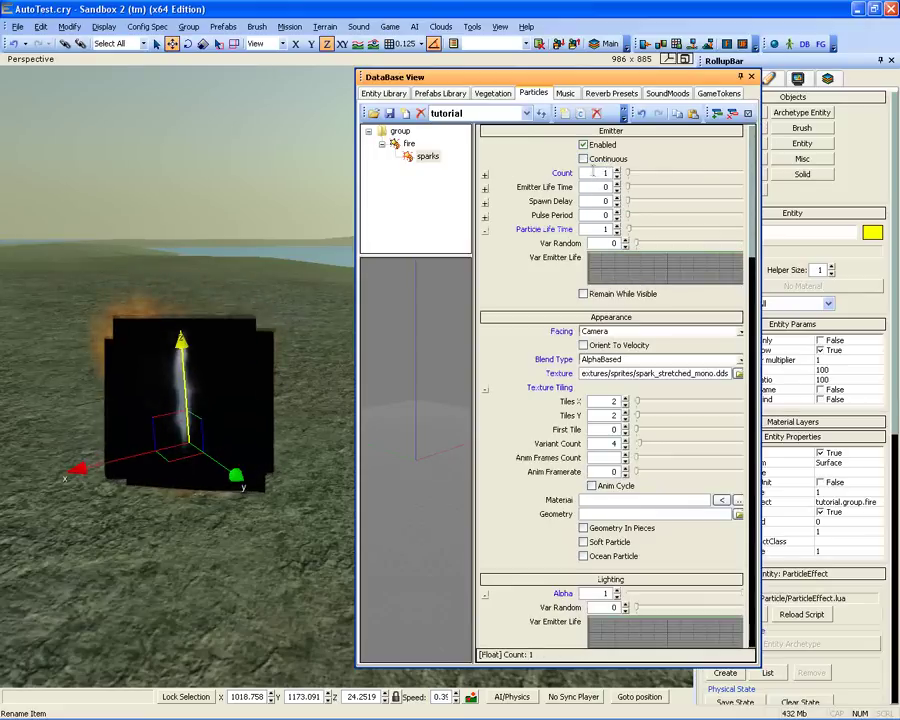
{"action": "type", "text": "20"}
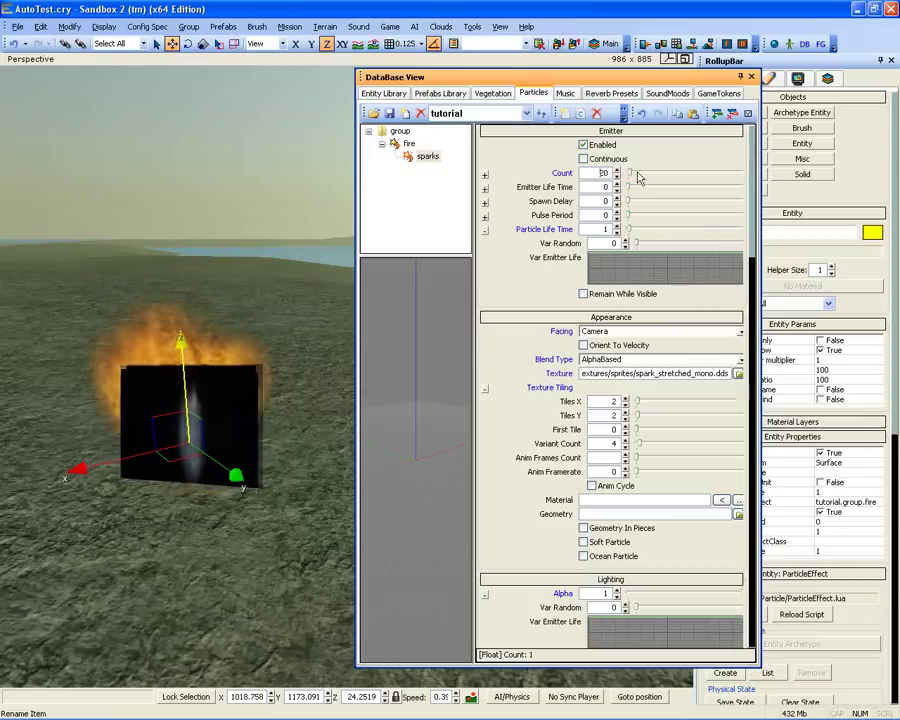
{"action": "left_click", "coordinate": [427, 158]}
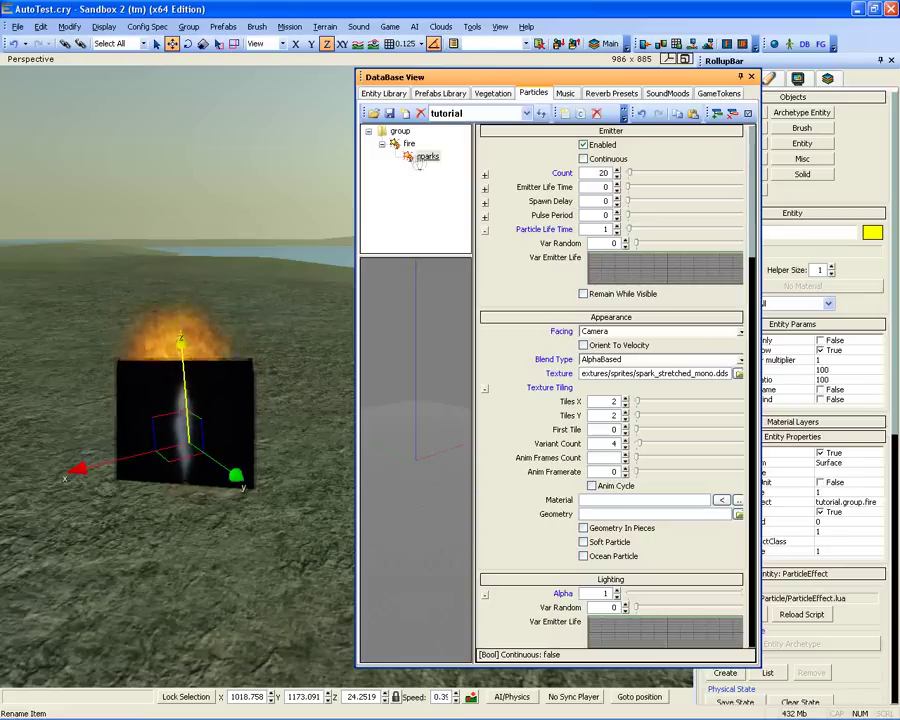
{"action": "left_click", "coordinate": [495, 183]}
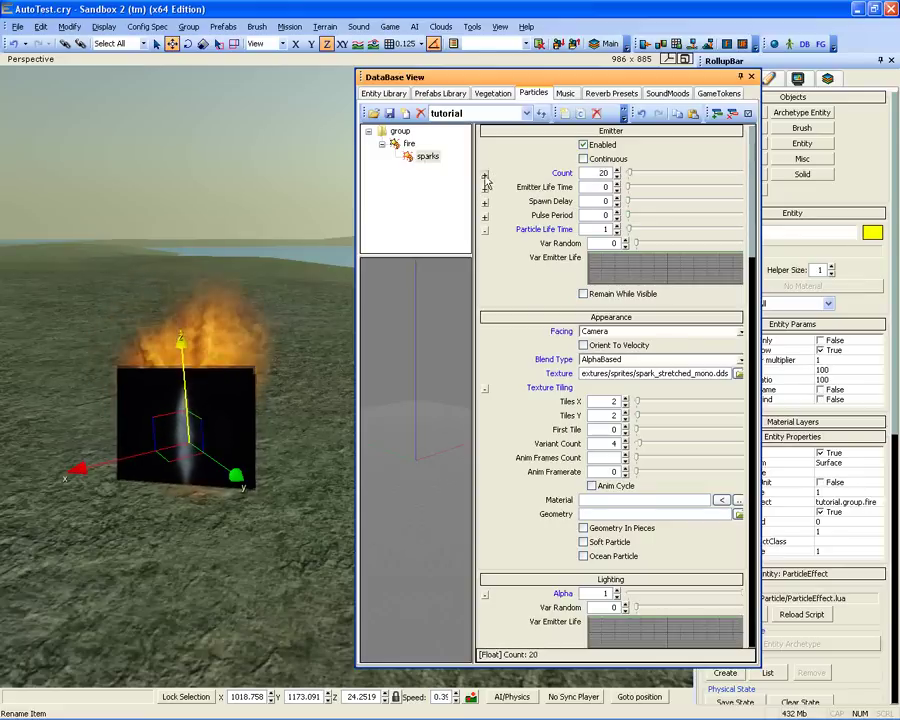
{"action": "left_click", "coordinate": [485, 175]}
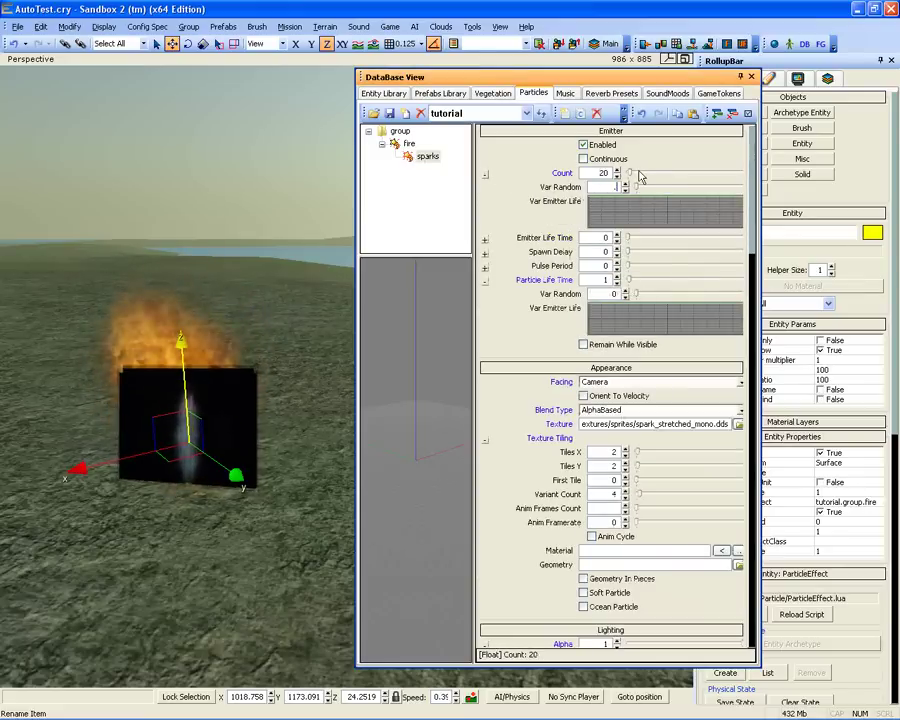
Step: Change the sparks' blend type to Additive
{"action": "scroll", "coordinate": [590, 318], "scroll_direction": "down", "scroll_amount": 3}
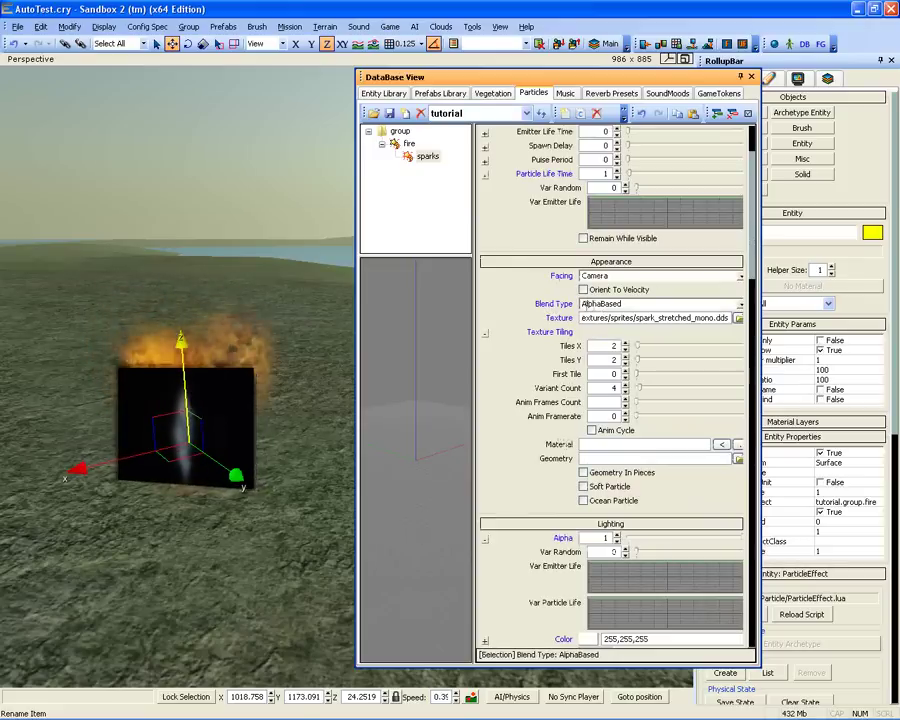
{"action": "left_click", "coordinate": [740, 304]}
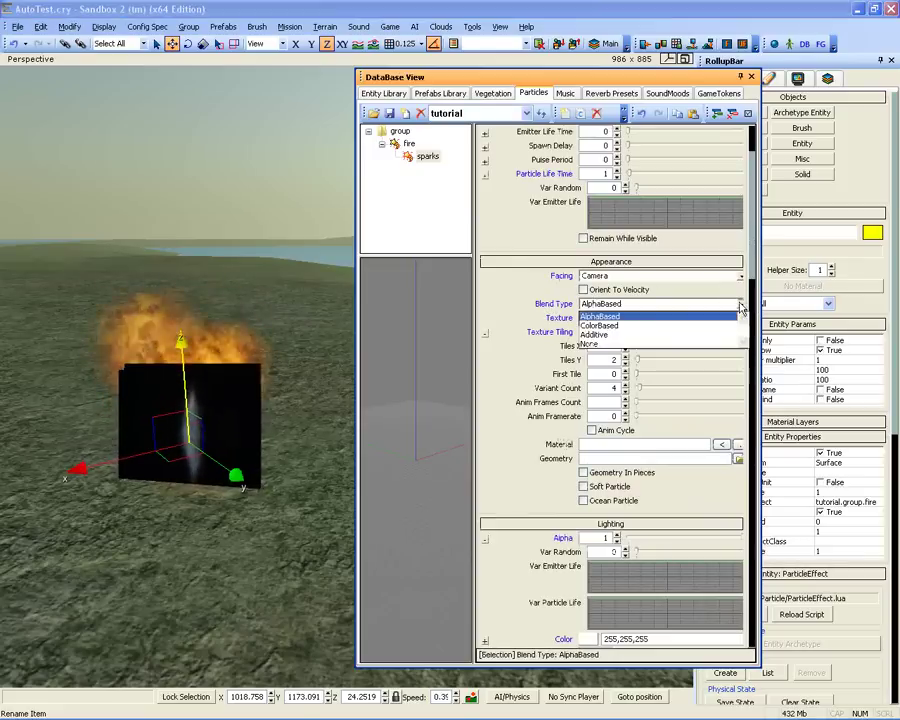
{"action": "left_click", "coordinate": [640, 331]}
Step: Set the sparks' Diffuse Lighting to 0, and both Emissive Lighting and Emissive HDRDynamic to 3
{"action": "scroll", "coordinate": [506, 452], "scroll_direction": "down", "scroll_amount": 4}
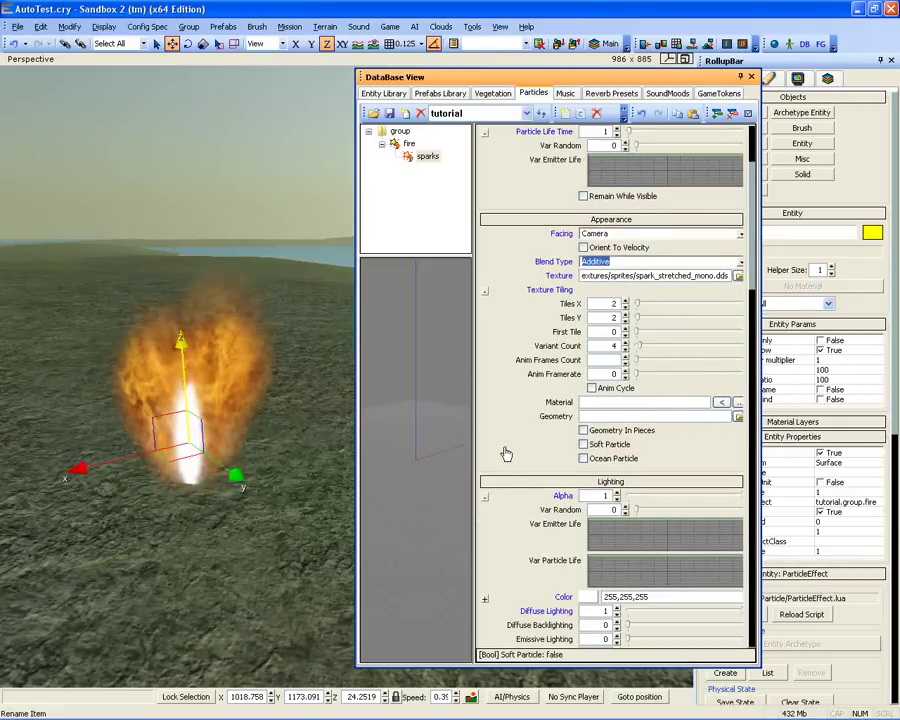
{"action": "left_click", "coordinate": [605, 526]}
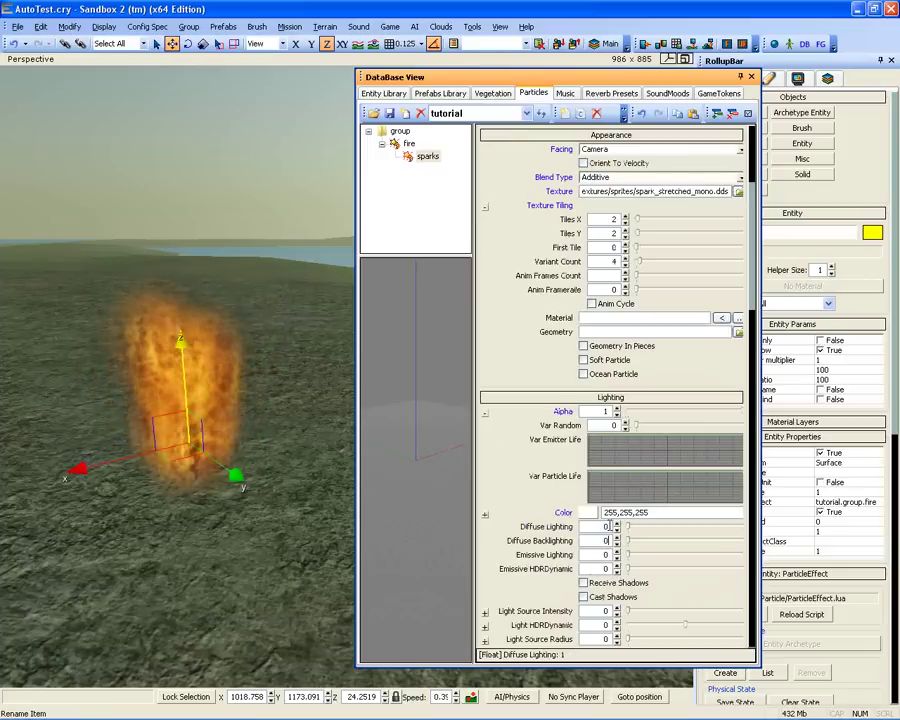
{"action": "key", "text": "Return"}
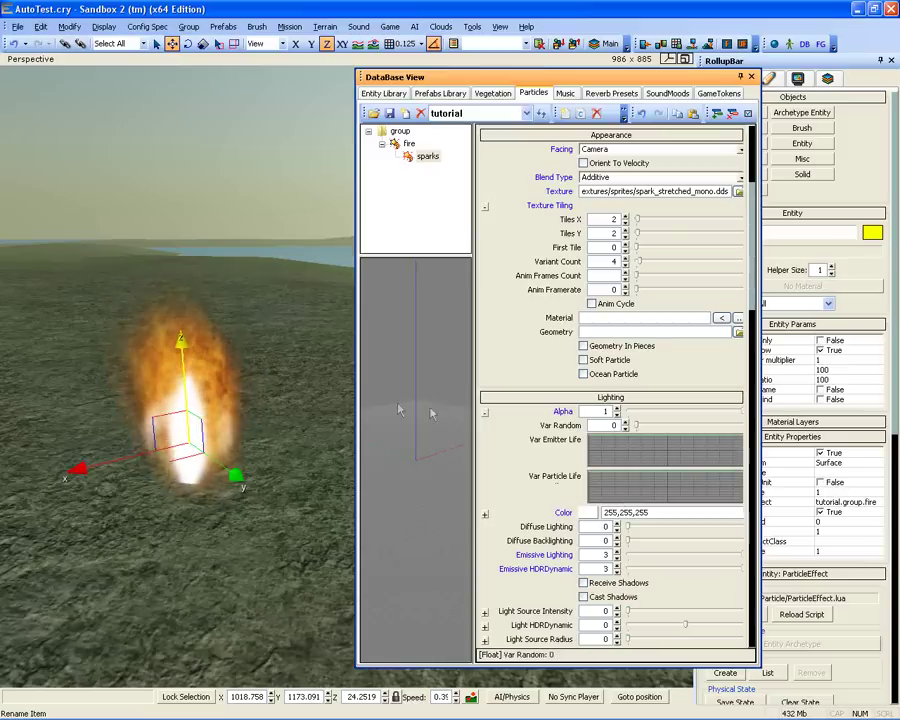
Step: Add an orange colour key (255, 162, 57) at the start of the sparks' colour variation over particle life
{"action": "left_click_drag", "start_coordinate": [355, 396], "coordinate": [307, 396]}
{"action": "scroll", "coordinate": [470, 452], "scroll_direction": "down", "scroll_amount": 1}
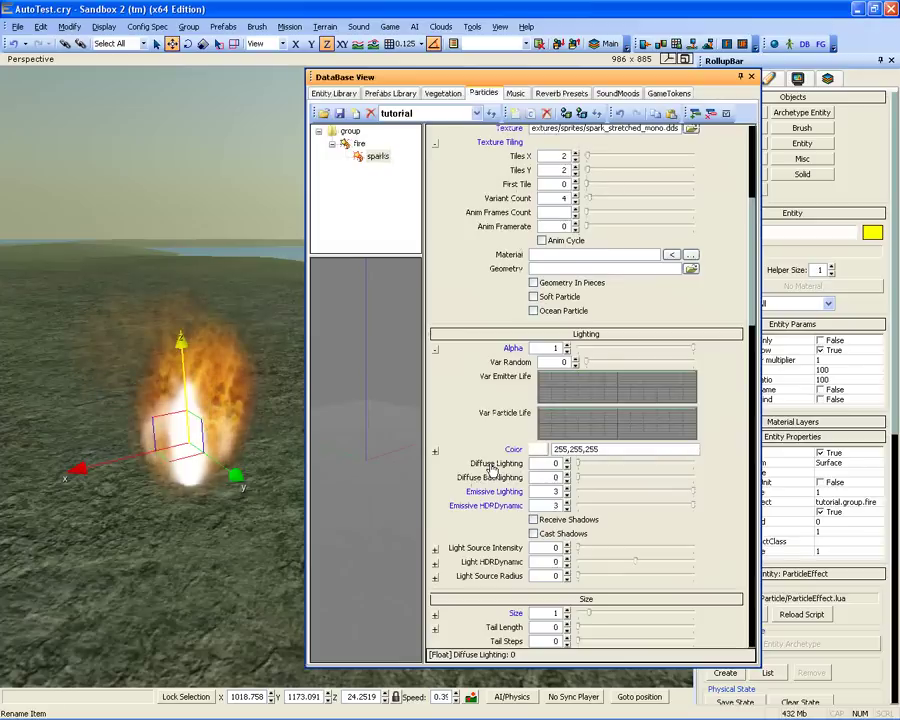
{"action": "left_click", "coordinate": [436, 453]}
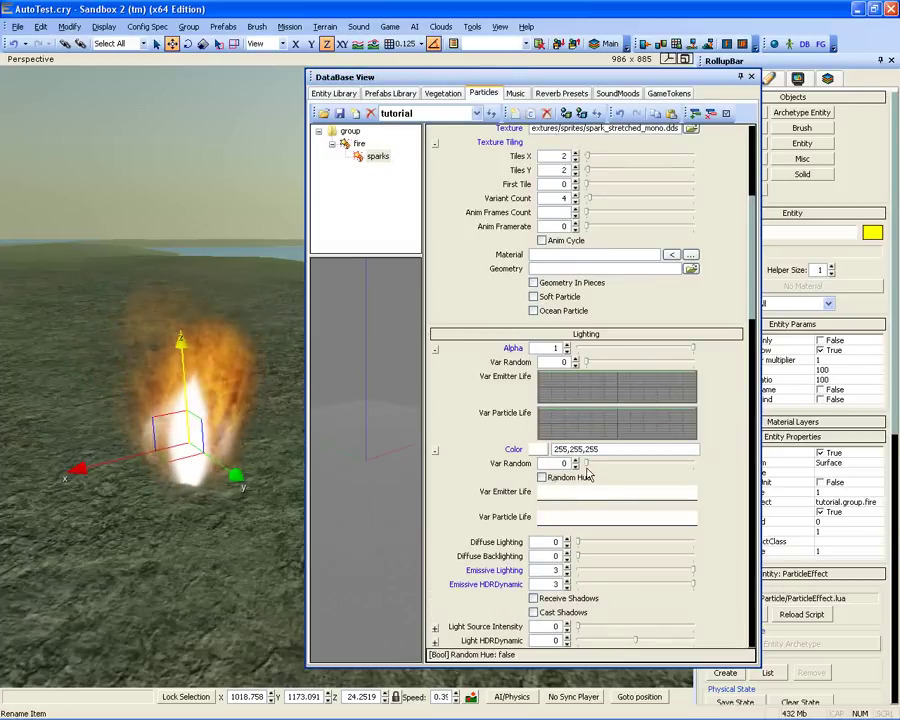
{"action": "double_click", "coordinate": [540, 526]}
{"action": "left_click_drag", "start_coordinate": [374, 278], "coordinate": [370, 251]}
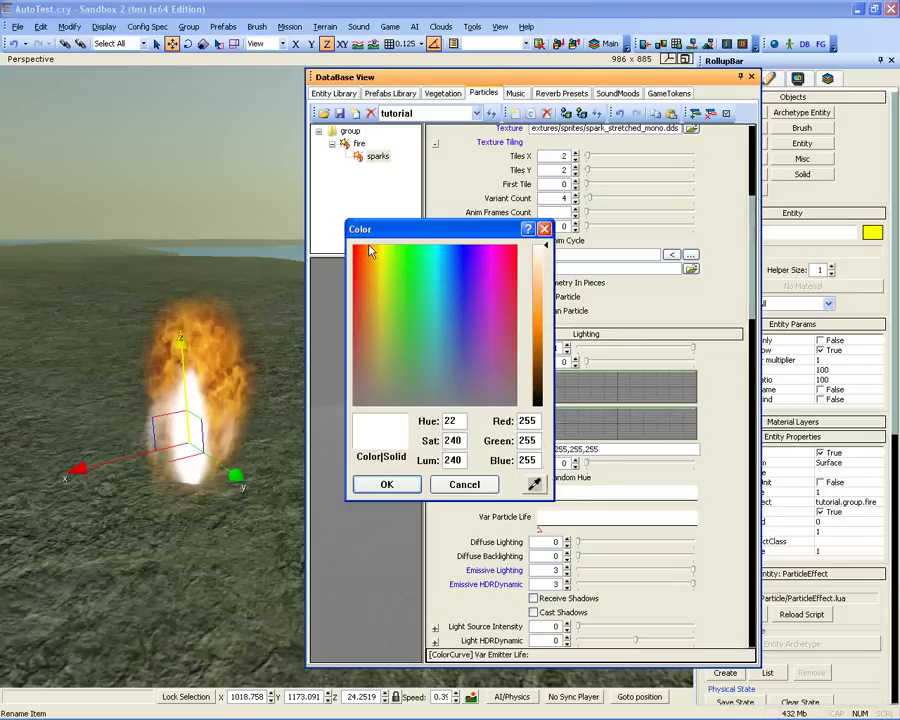
{"action": "left_click", "coordinate": [538, 312]}
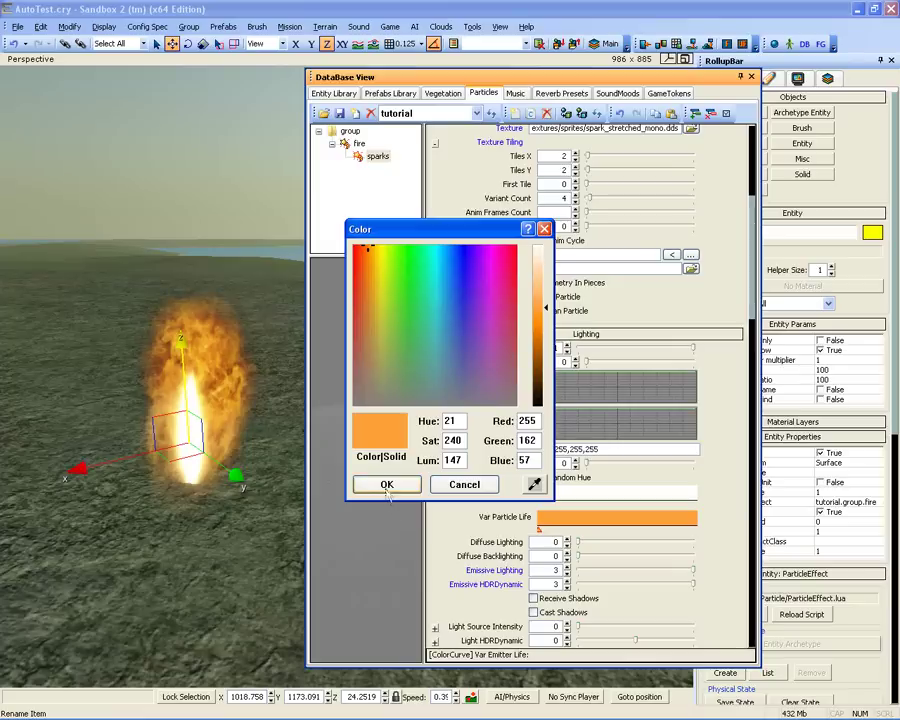
{"action": "left_click", "coordinate": [380, 484]}
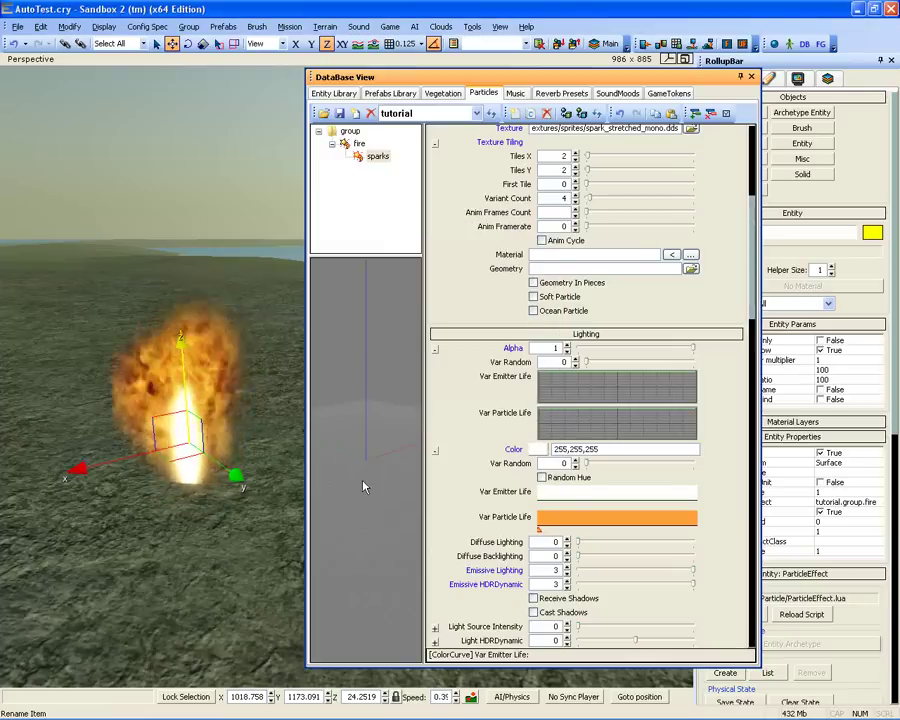
Step: Add a dark brown-orange colour key at the end of the sparks' colour variation over particle life
{"action": "double_click", "coordinate": [695, 527]}
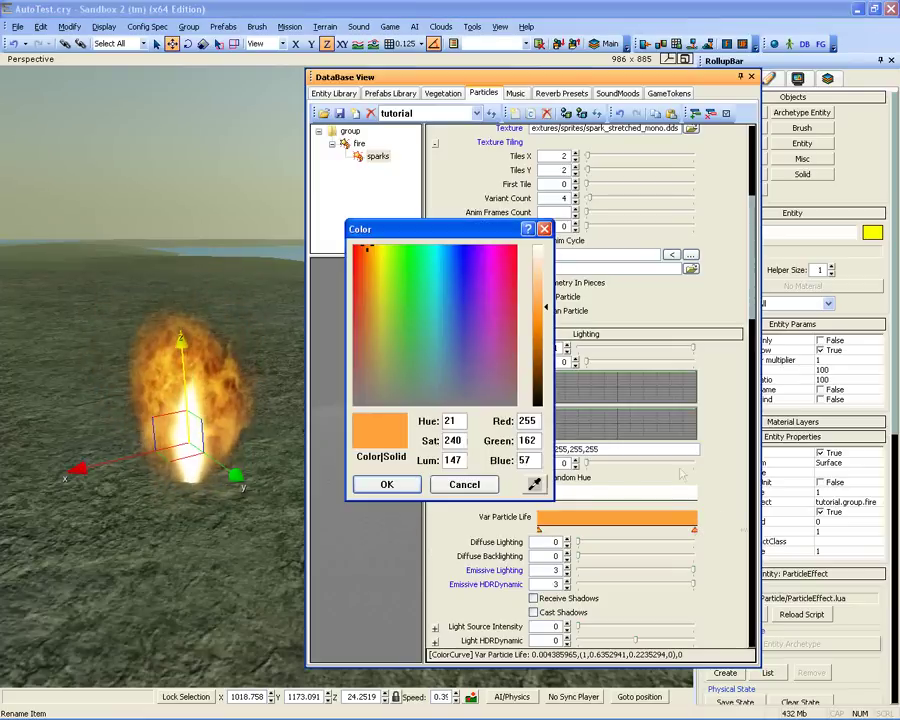
{"action": "left_click", "coordinate": [541, 373]}
{"action": "left_click", "coordinate": [385, 484]}
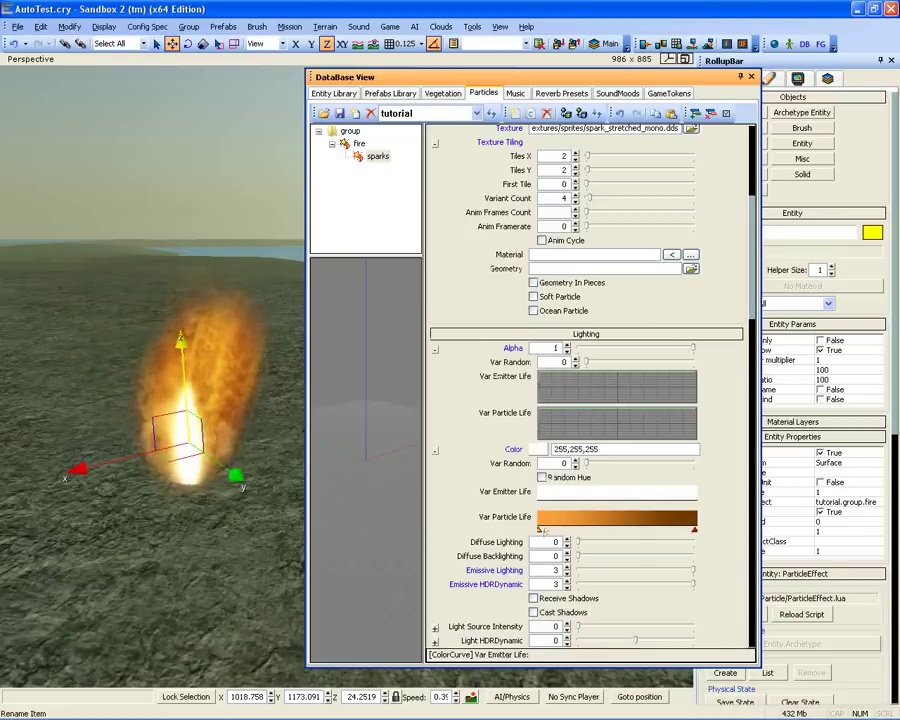
{"action": "left_click", "coordinate": [541, 529]}
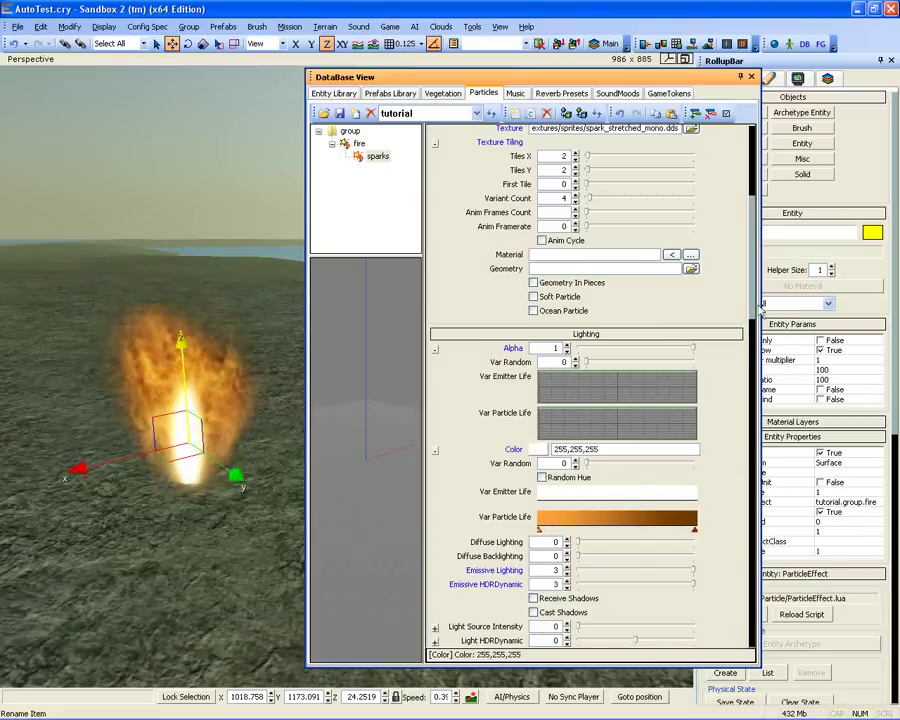
Step: Set the sparks' Size to 0.05
{"action": "left_click_drag", "start_coordinate": [760, 310], "coordinate": [748, 390]}
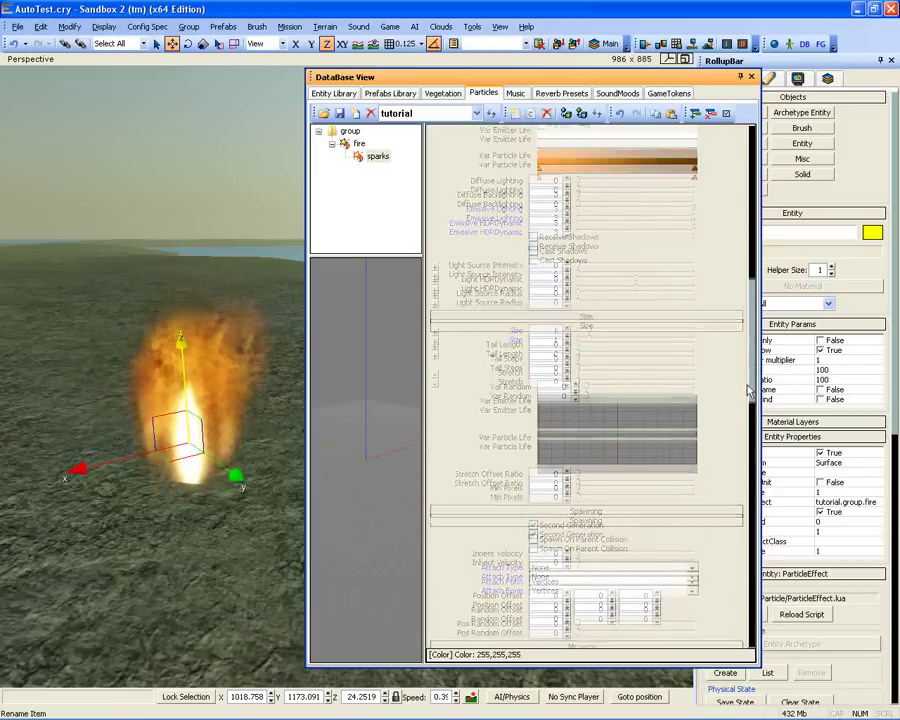
{"action": "left_click", "coordinate": [552, 346]}
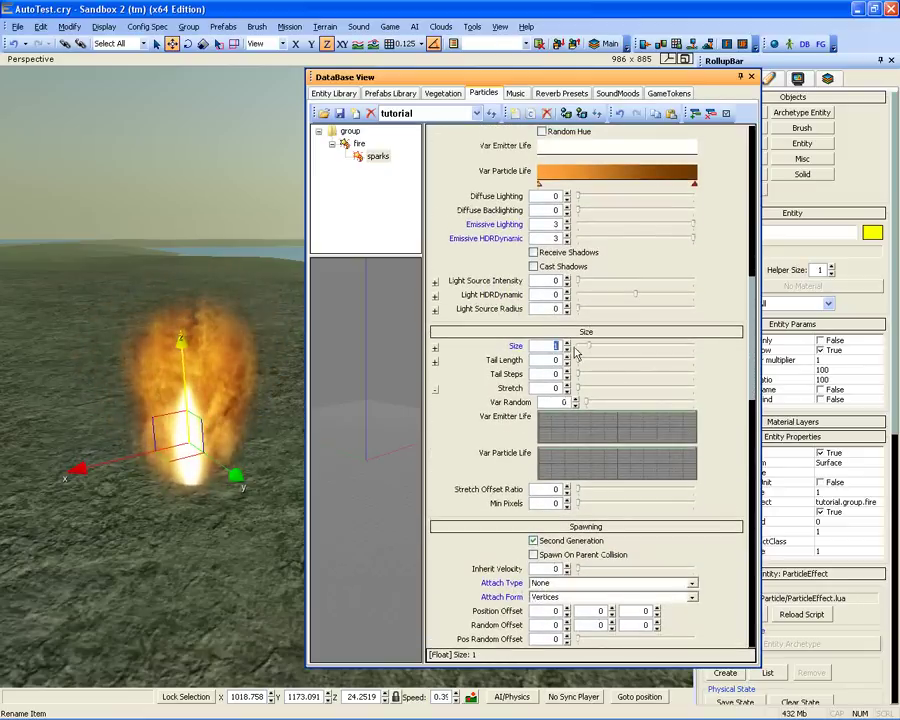
{"action": "type", "text": ".05"}
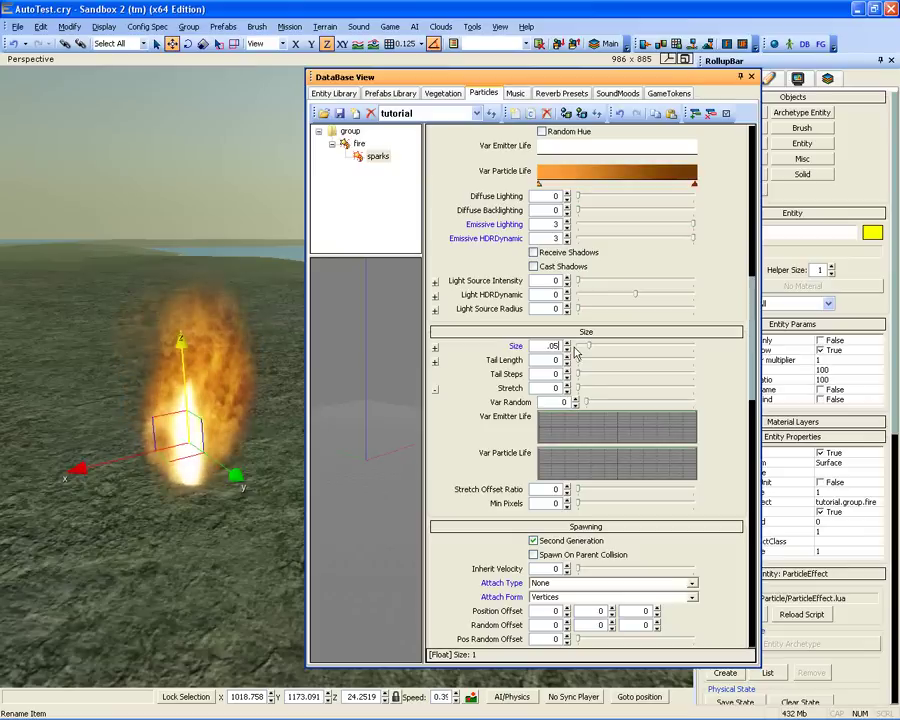
{"action": "key", "text": "Return"}
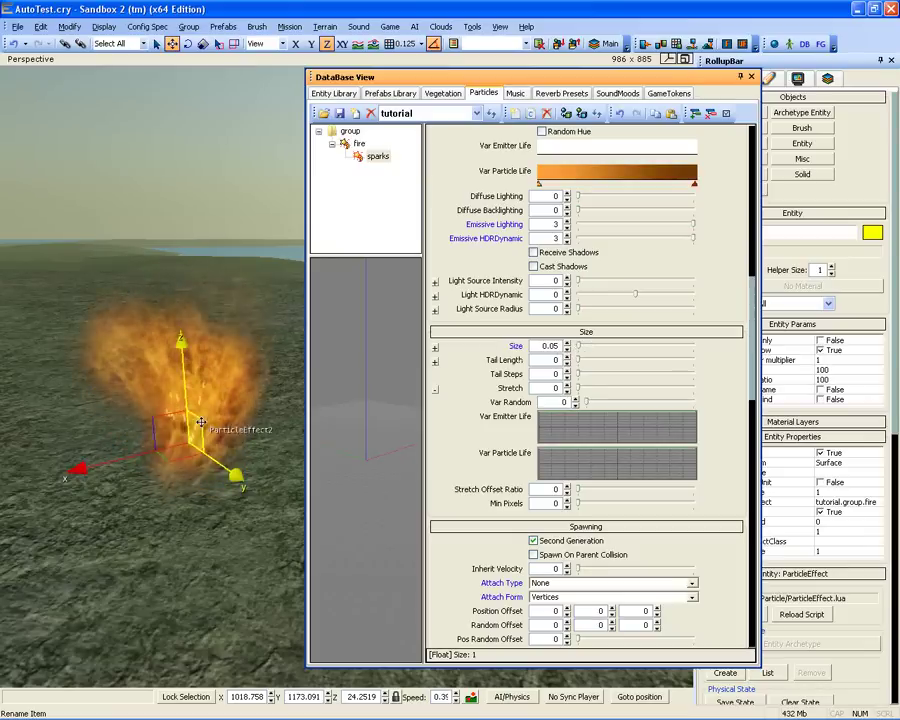
Step: Enable Orient To Velocity for the sparks and check the effect in the viewport
{"action": "scroll", "coordinate": [700, 378], "scroll_direction": "up", "scroll_amount": 5}
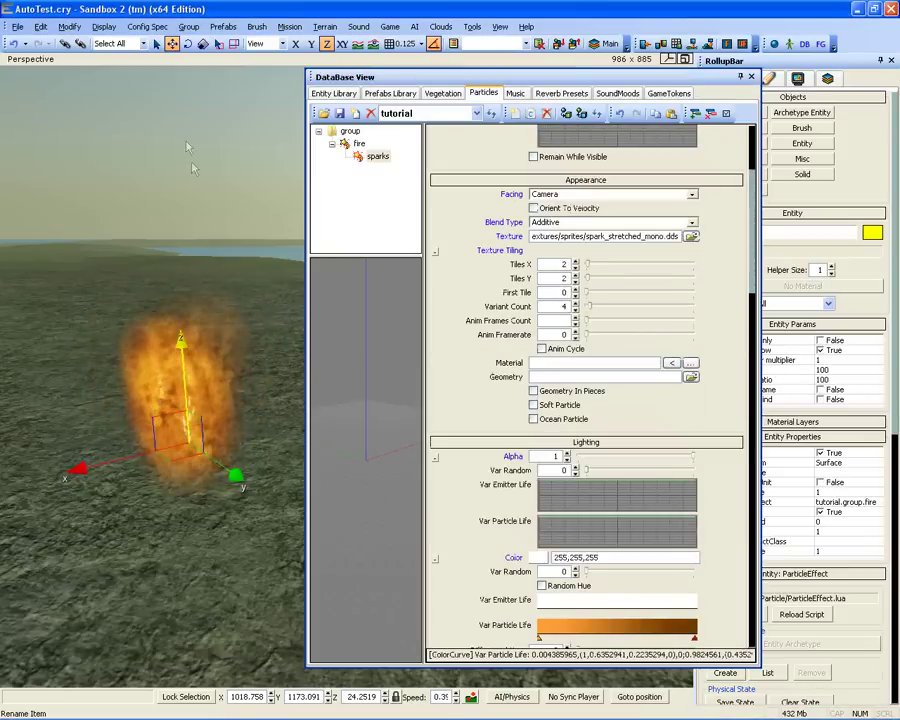
{"action": "left_click", "coordinate": [533, 208]}
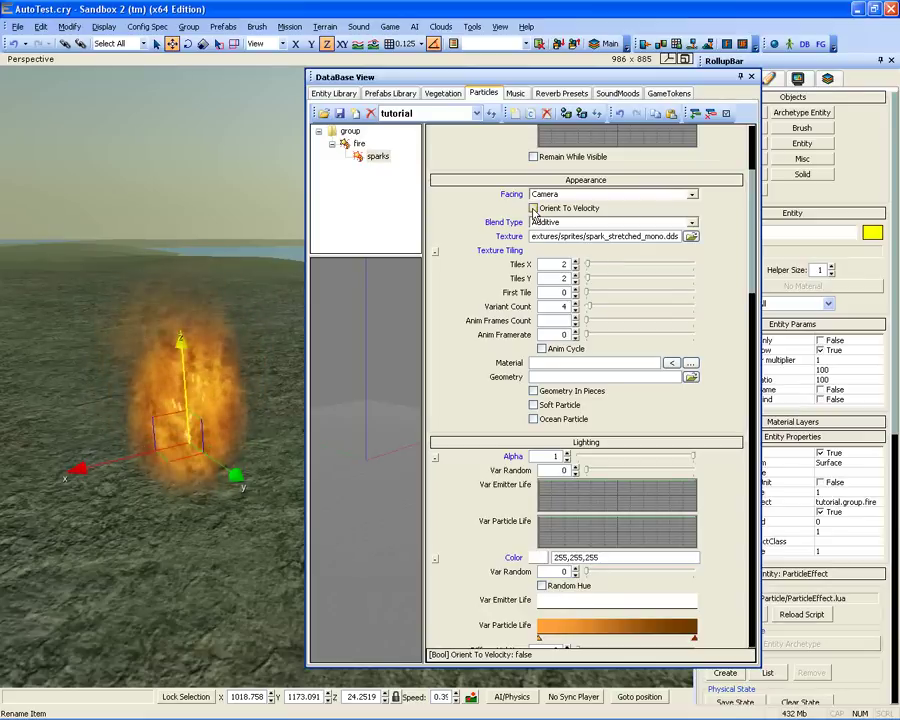
{"action": "left_click", "coordinate": [533, 208]}
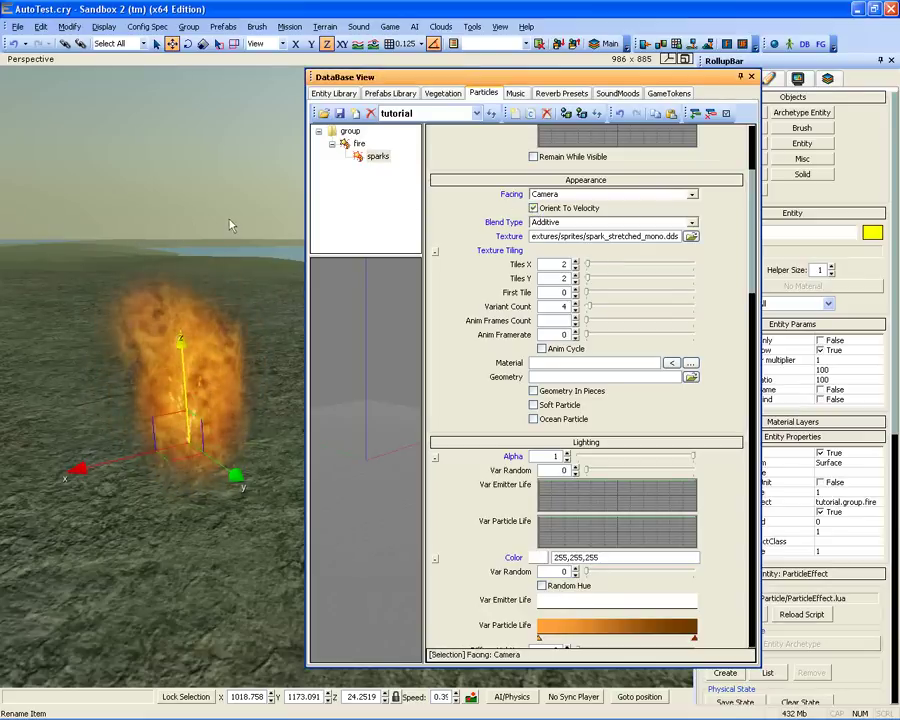
{"action": "middle_click_drag", "start_coordinate": [229, 225], "coordinate": [229, 255]}
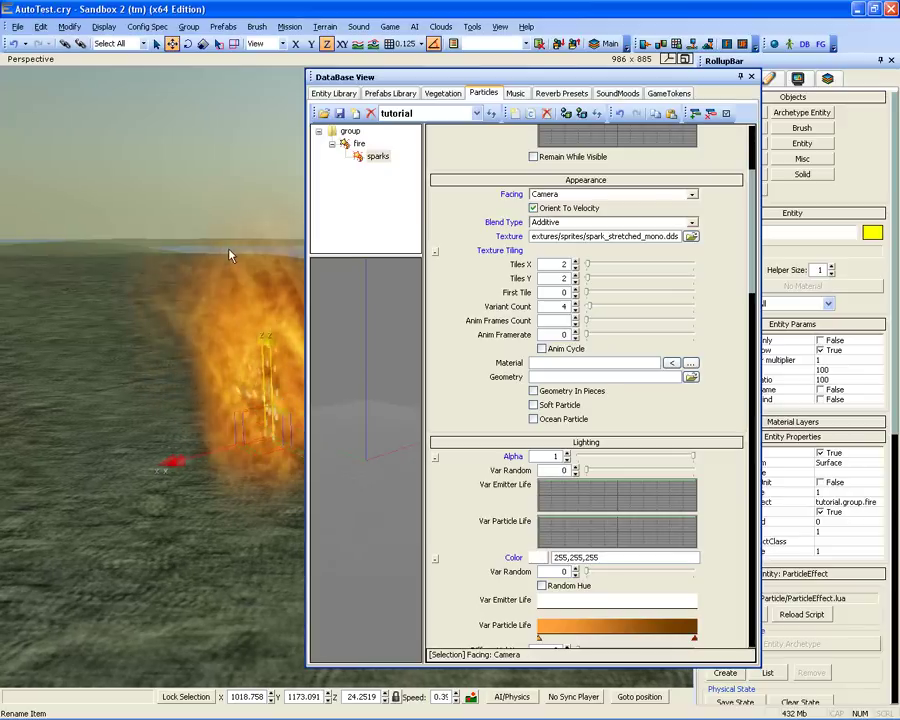
{"action": "right_click_drag", "start_coordinate": [230, 255], "coordinate": [230, 254]}
Step: Set the first and third components of the sparks' Random Offset to 0.5 each
{"action": "scroll", "coordinate": [745, 447], "scroll_direction": "down", "scroll_amount": 5}
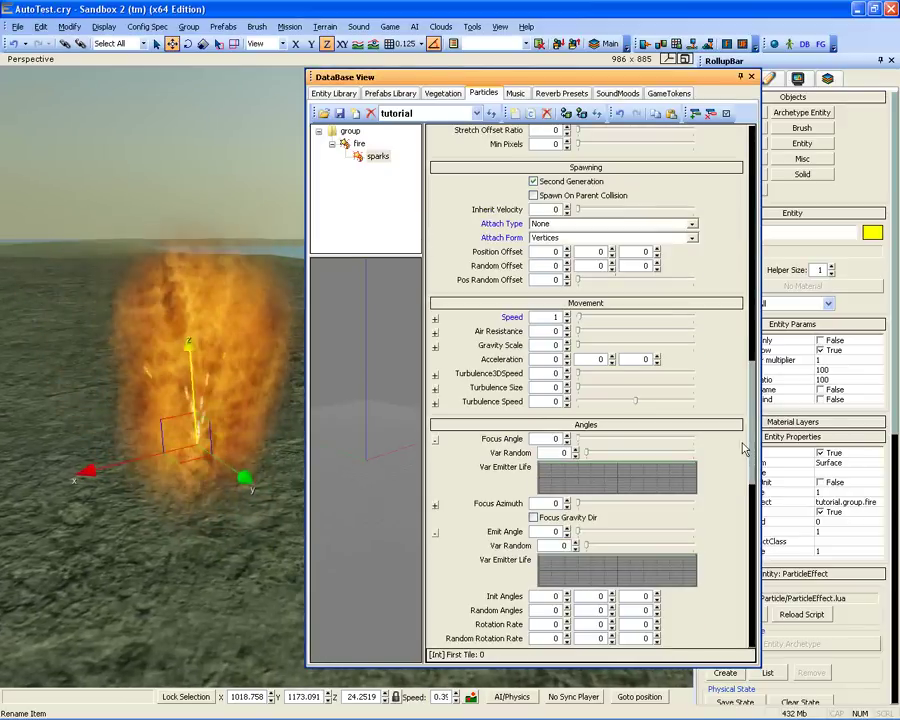
{"action": "scroll", "coordinate": [745, 447], "scroll_direction": "up", "scroll_amount": 1}
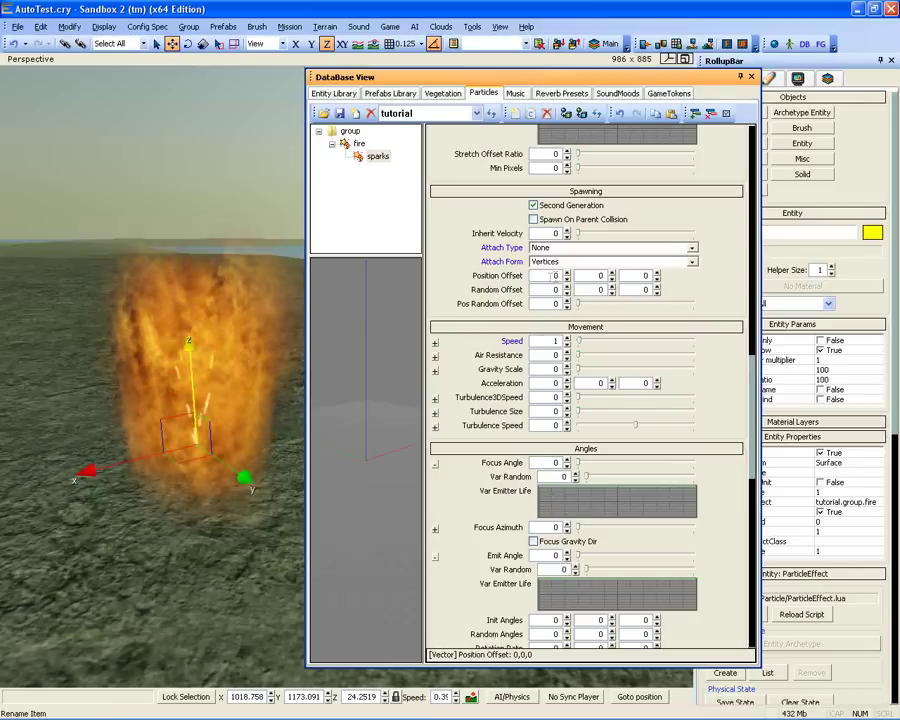
{"action": "left_click_drag", "start_coordinate": [551, 276], "coordinate": [565, 274]}
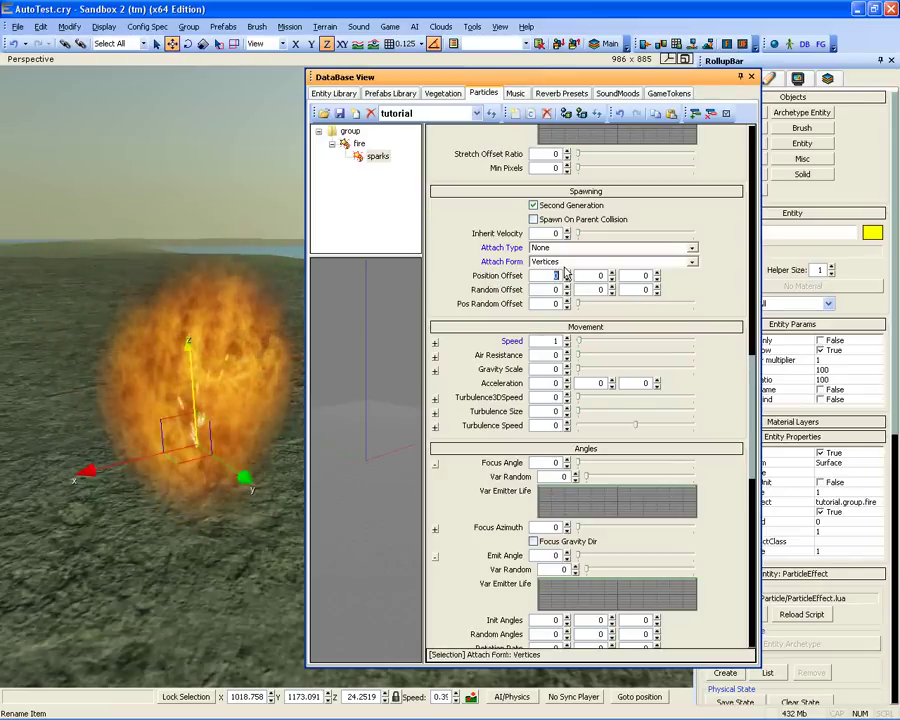
{"action": "left_click", "coordinate": [556, 289]}
{"action": "type", "text": "0.5"}
{"action": "key", "text": "Tab"}
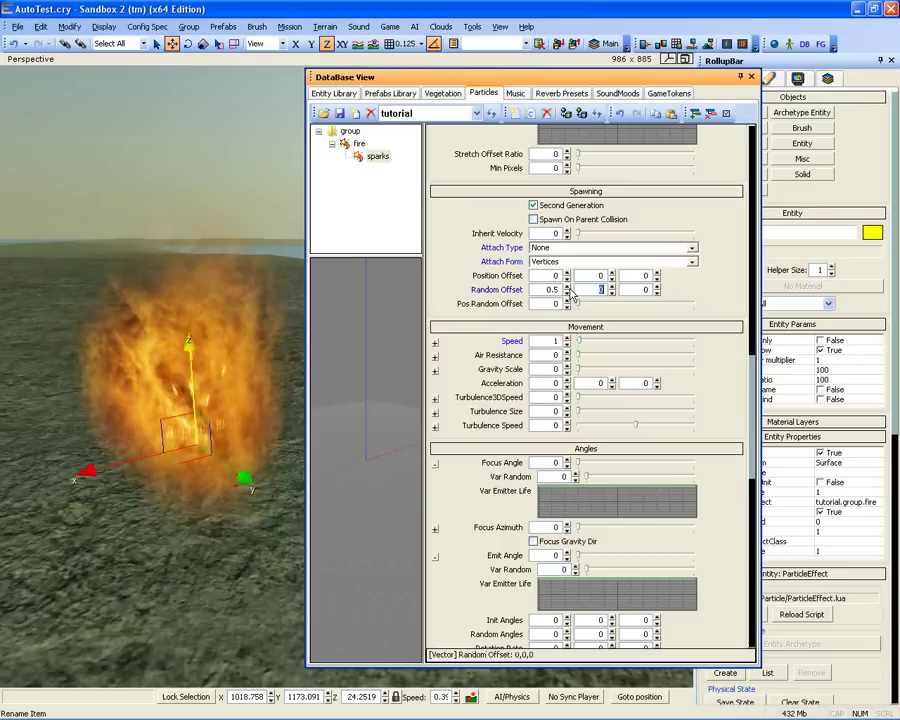
{"action": "key", "text": "Tab"}
{"action": "type", "text": ".5"}
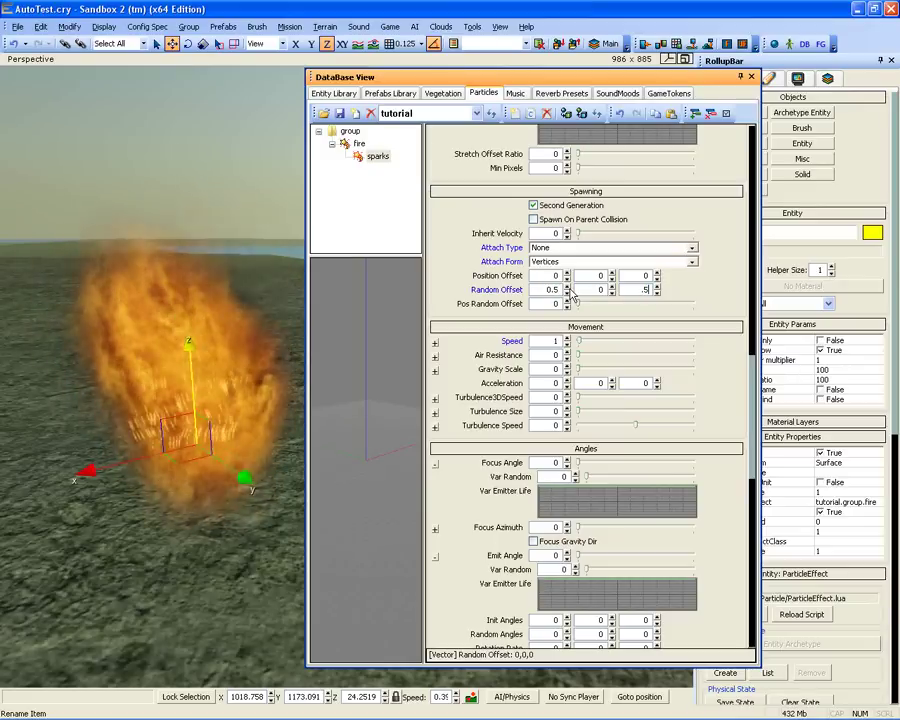
{"action": "key", "text": "Return"}
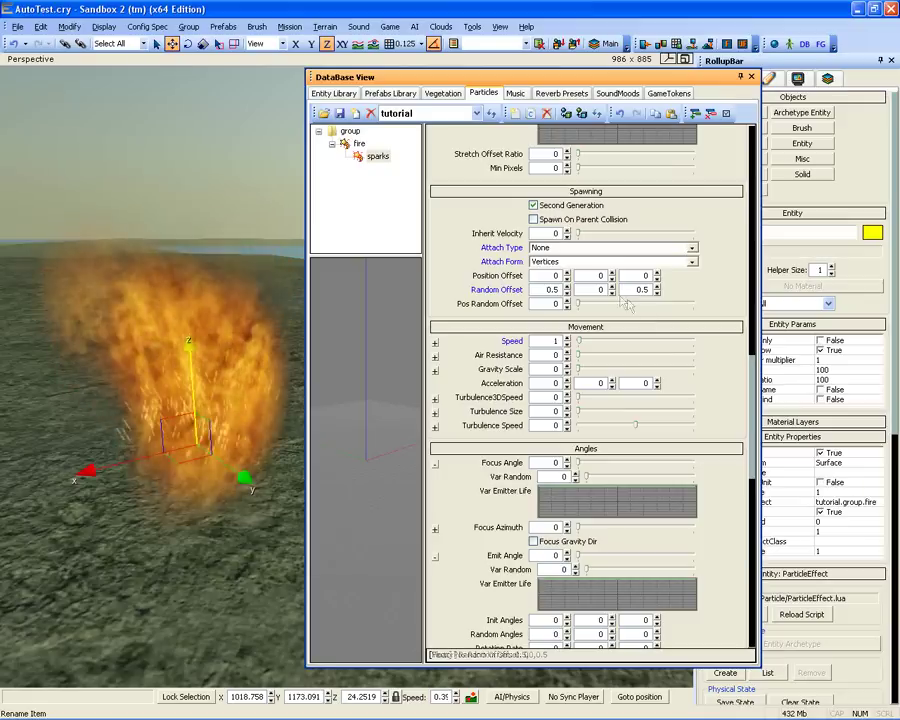
Step: Set the middle component of the sparks' Random Offset to 0.7
{"action": "left_click_drag", "start_coordinate": [592, 289], "coordinate": [630, 289]}
{"action": "type", "text": "."}
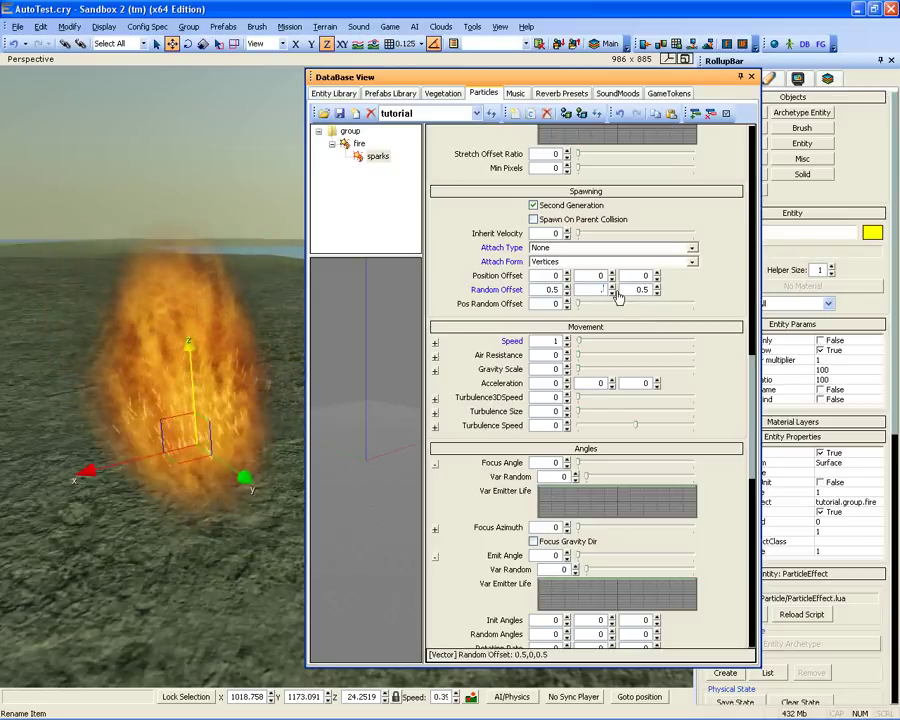
{"action": "type", "text": ".7"}
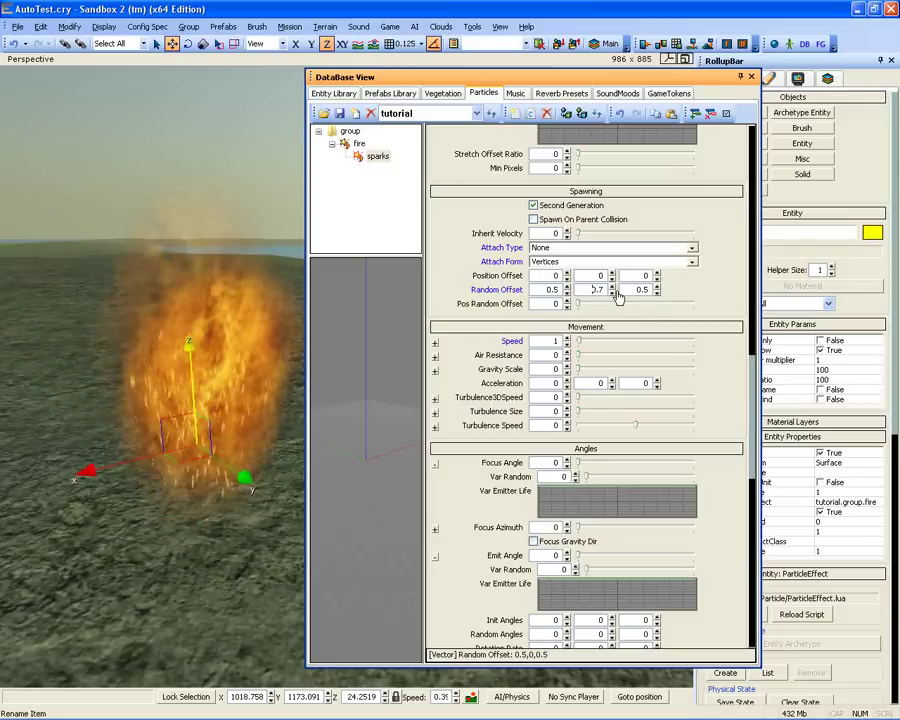
{"action": "key", "text": "Return"}
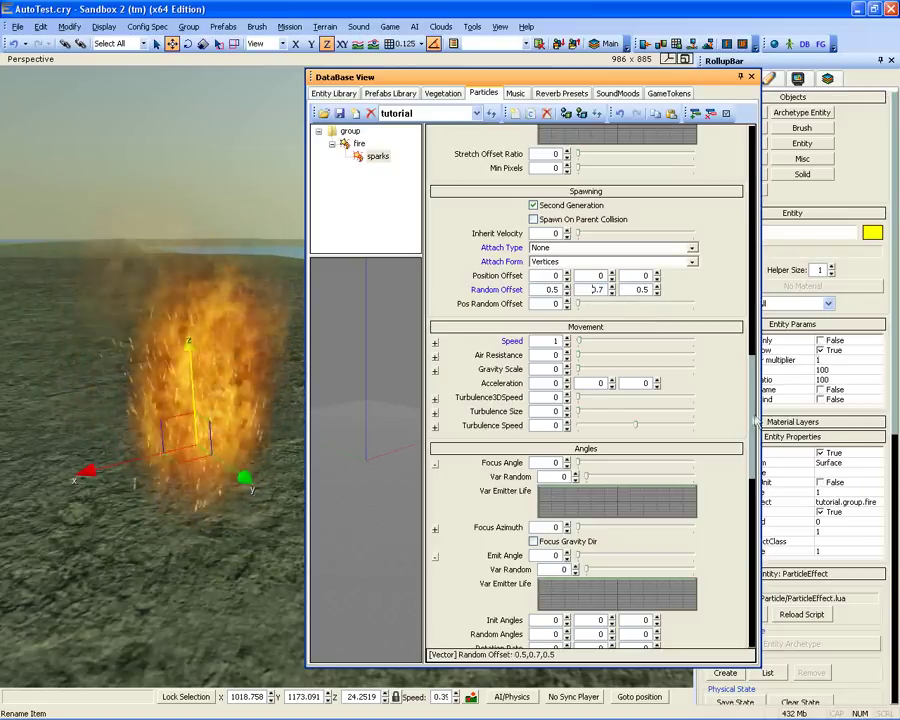
Step: Set the sparks' movement Speed to 2 with a random variation of 0.5
{"action": "scroll", "coordinate": [433, 322], "scroll_direction": "up", "scroll_amount": 5}
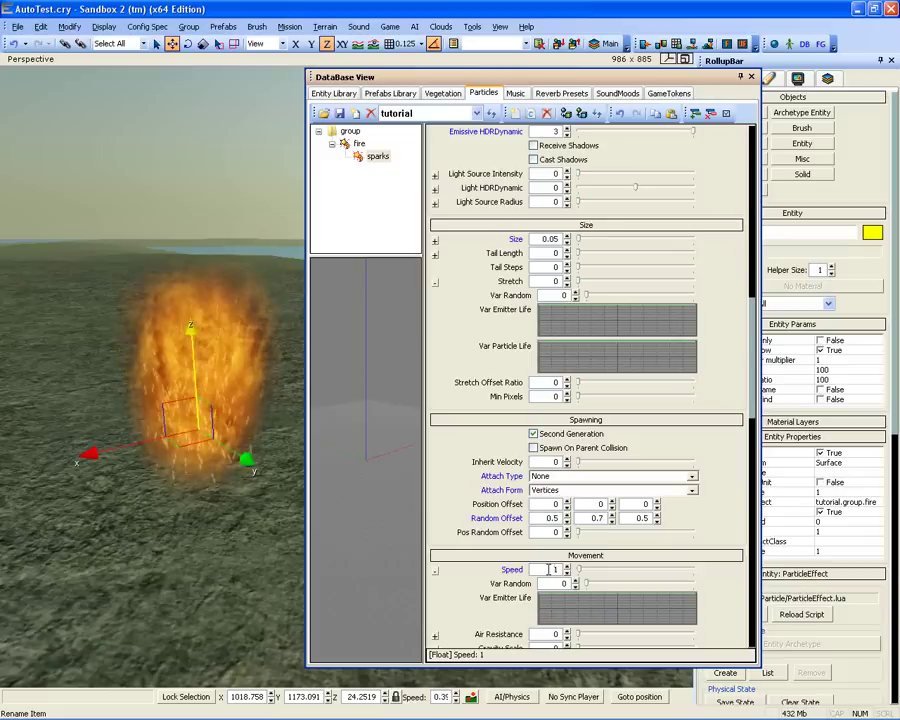
{"action": "left_click_drag", "start_coordinate": [548, 569], "coordinate": [582, 572]}
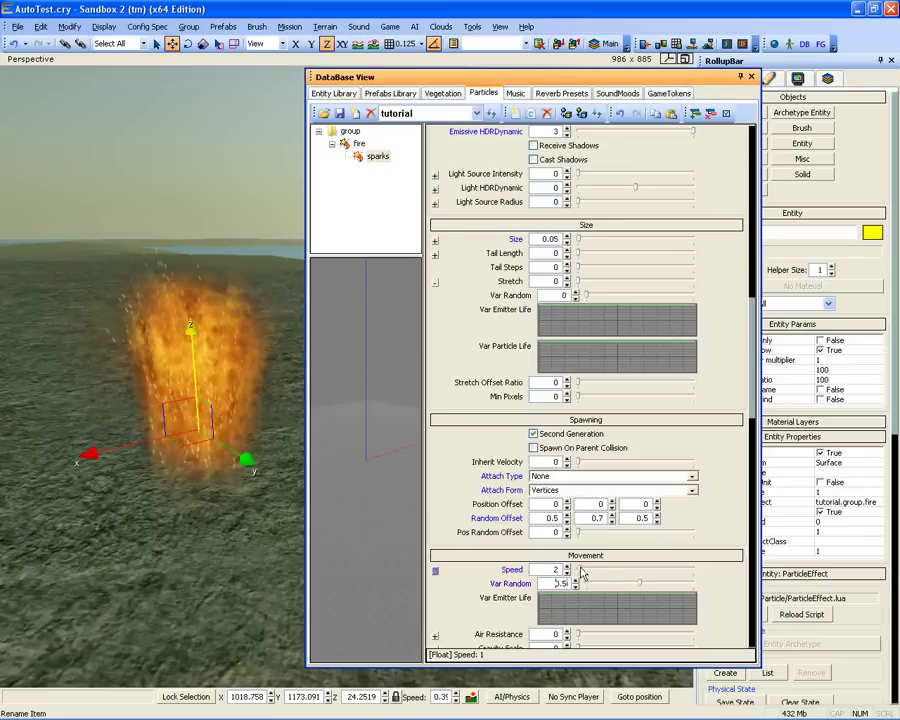
Step: Set the sparks' Particle Life Time to 0.5 with a random variation of 0.5, and Spawn Delay to 0.2
{"action": "left_click_drag", "start_coordinate": [754, 386], "coordinate": [747, 137]}
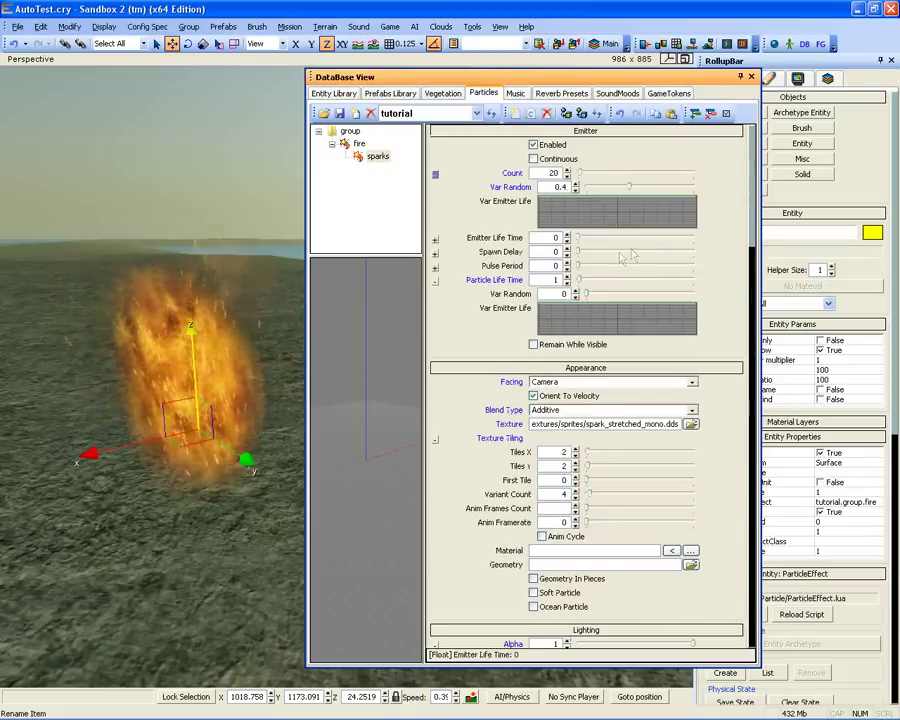
{"action": "type", "text": ".5"}
{"action": "key", "text": "Tab"}
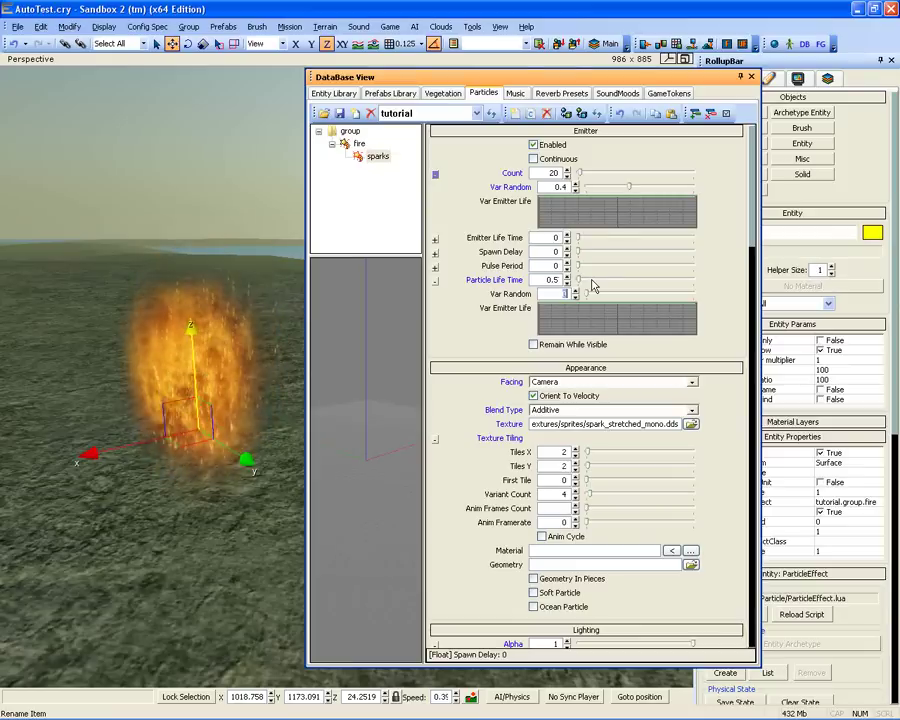
{"action": "key", "text": "Return"}
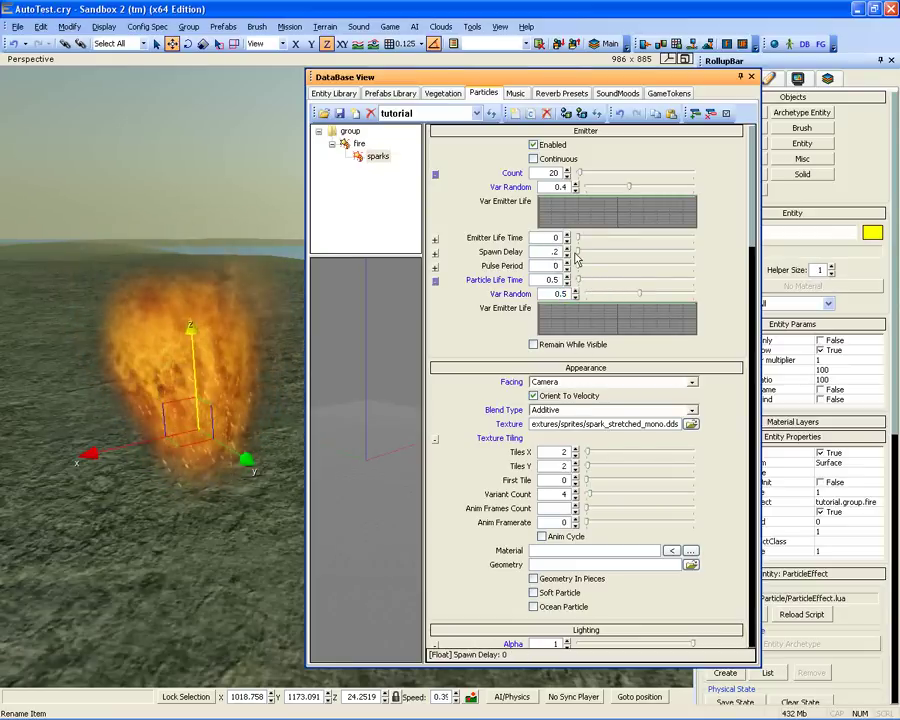
{"action": "key", "text": "Return"}
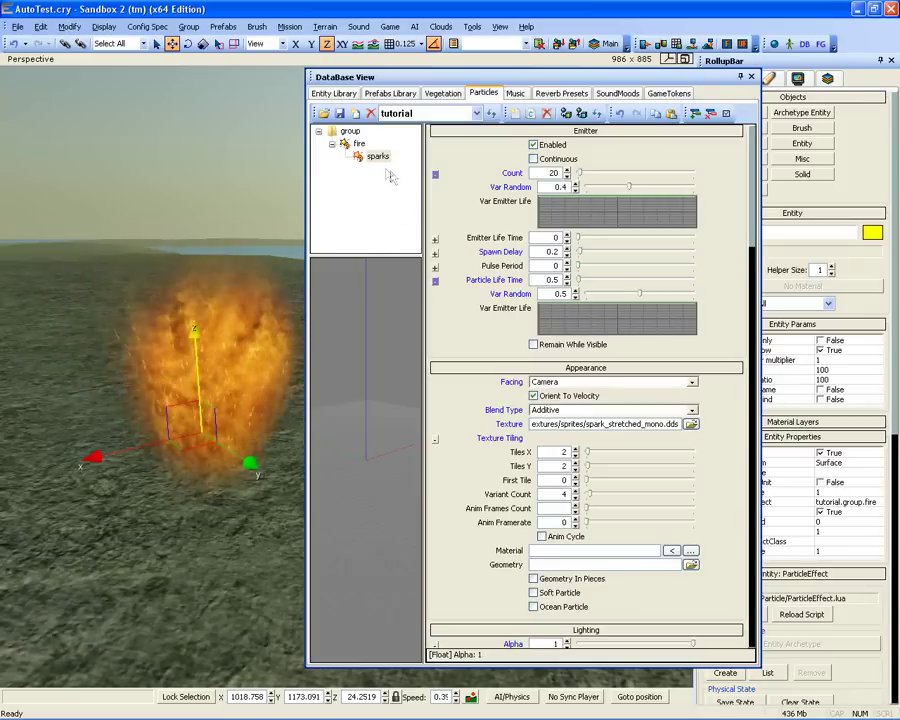
Step: Replace the parent fire effect's texture with large_animated1.dds from the sprites/fire folder
{"action": "left_click", "coordinate": [358, 146]}
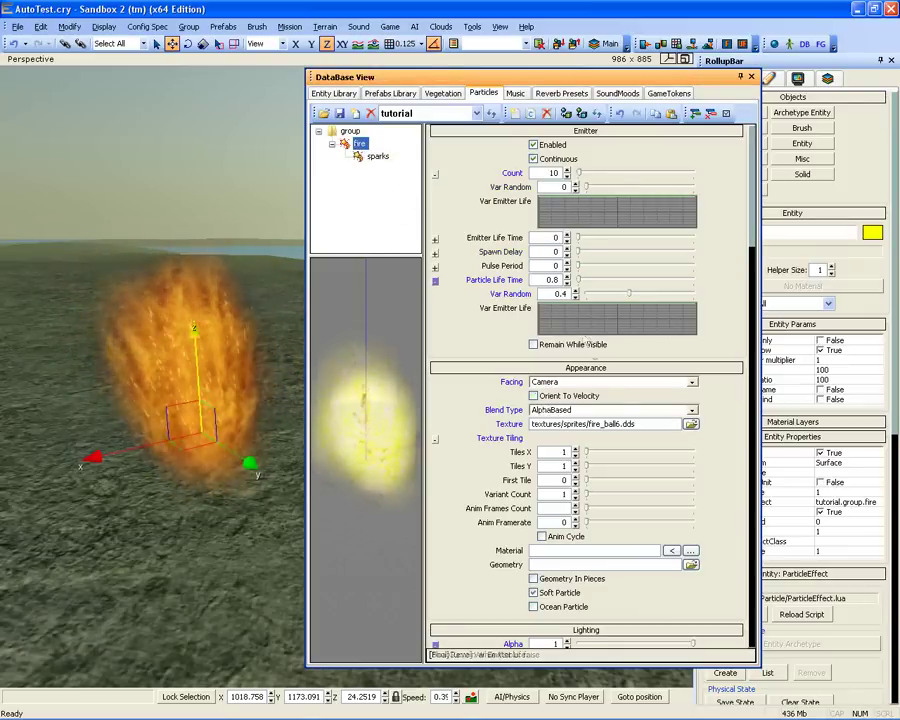
{"action": "left_click", "coordinate": [691, 425]}
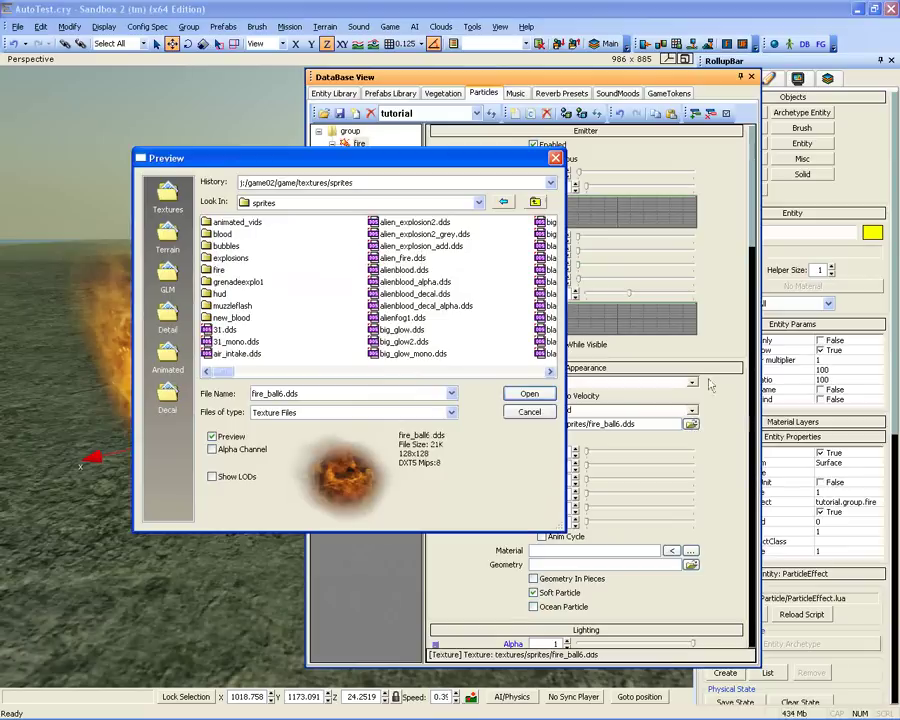
{"action": "double_click", "coordinate": [215, 272]}
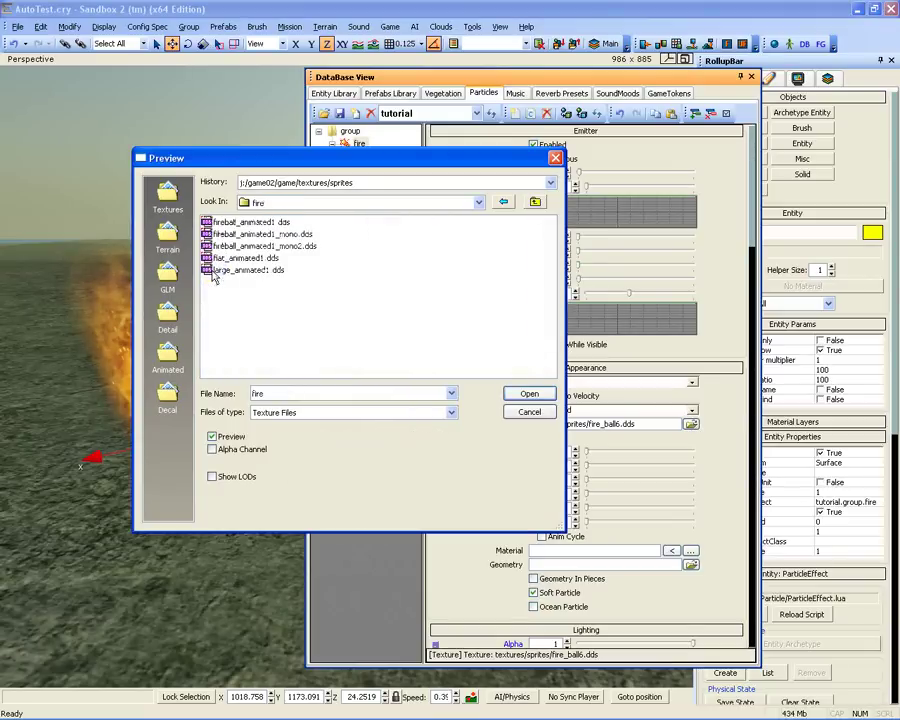
{"action": "left_click", "coordinate": [250, 270]}
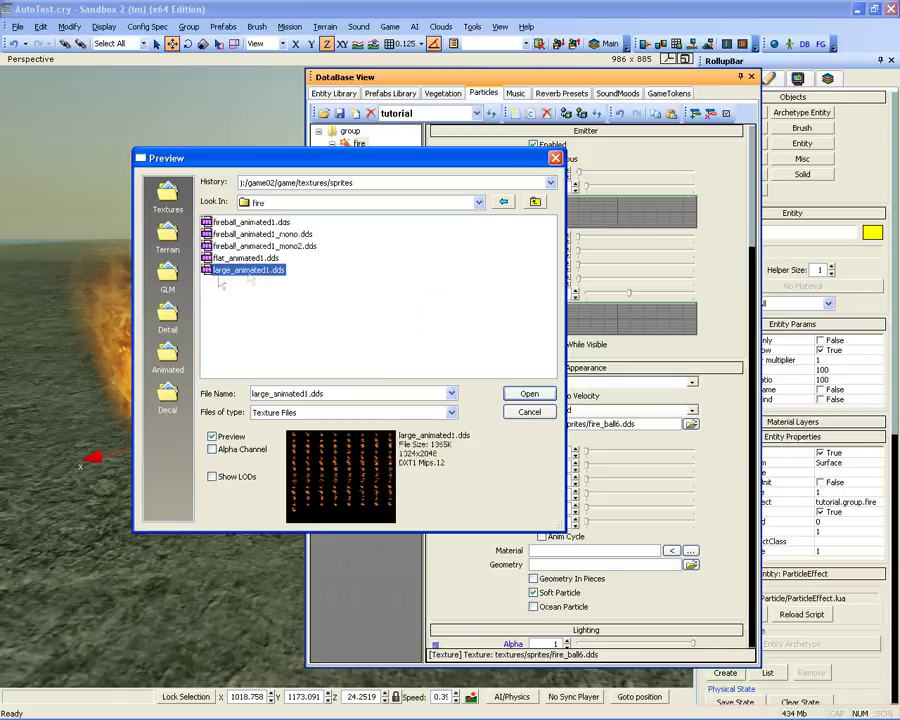
{"action": "left_click", "coordinate": [529, 394]}
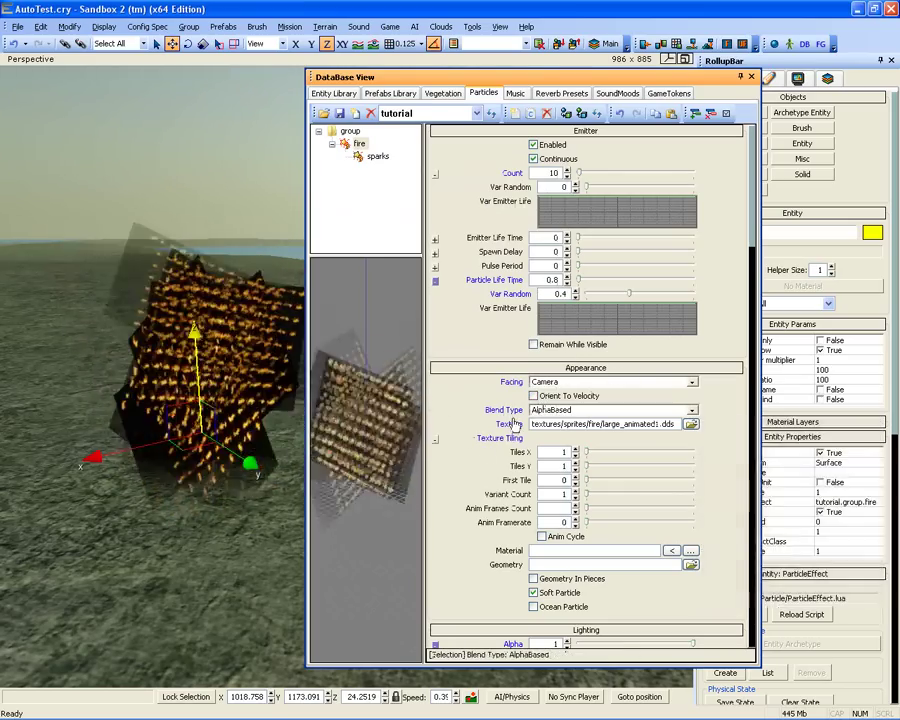
Step: Set the fire's texture tiling to 8 tiles in both X and Y
{"action": "mouse_move", "coordinate": [512, 431]}
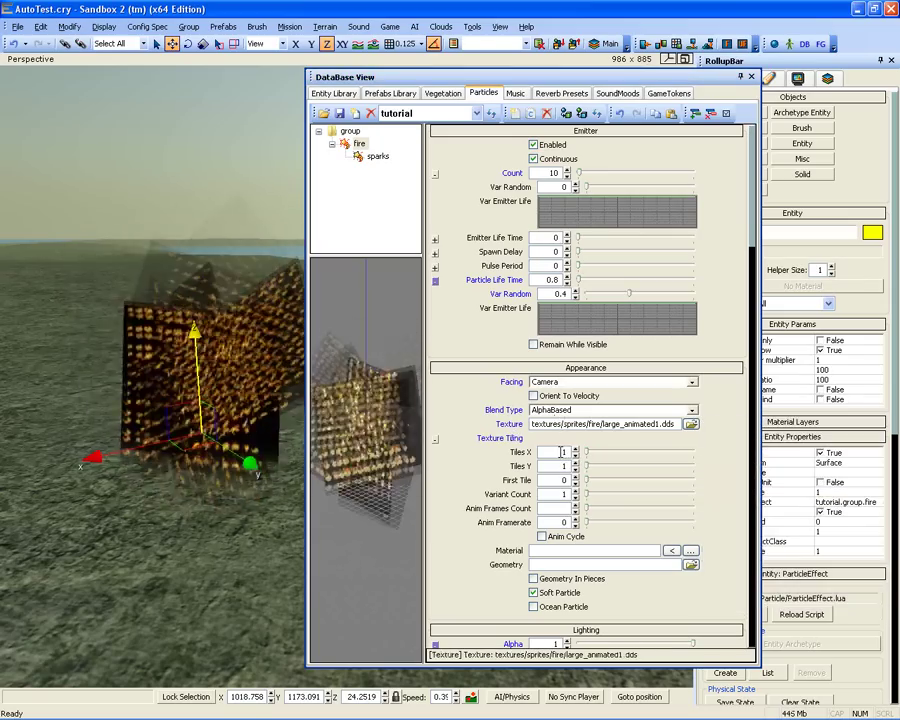
{"action": "left_click_drag", "start_coordinate": [560, 453], "coordinate": [582, 453]}
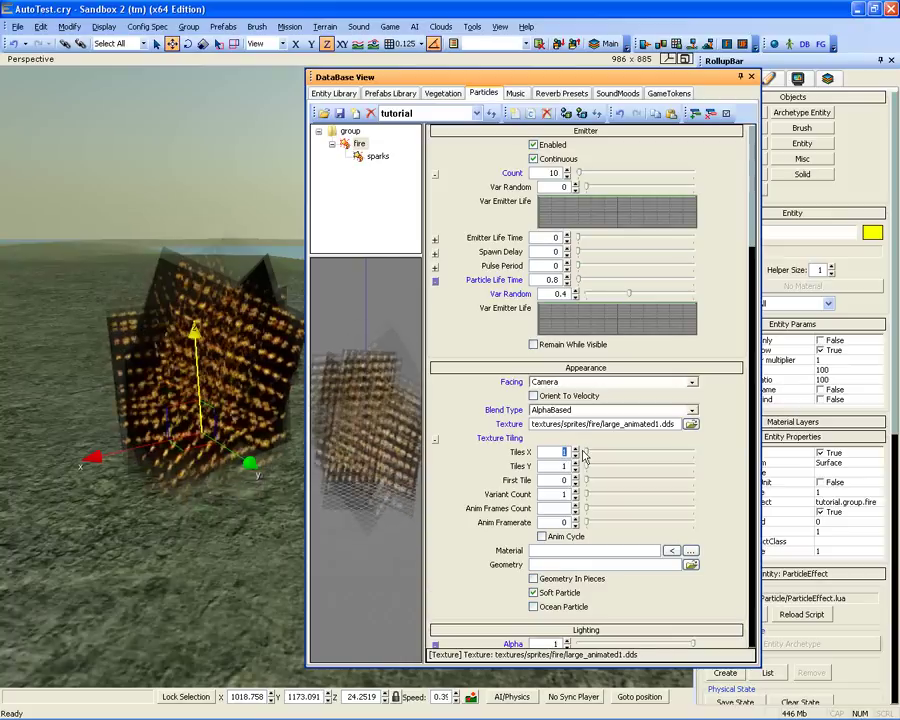
{"action": "type", "text": "8"}
{"action": "key", "text": "Tab"}
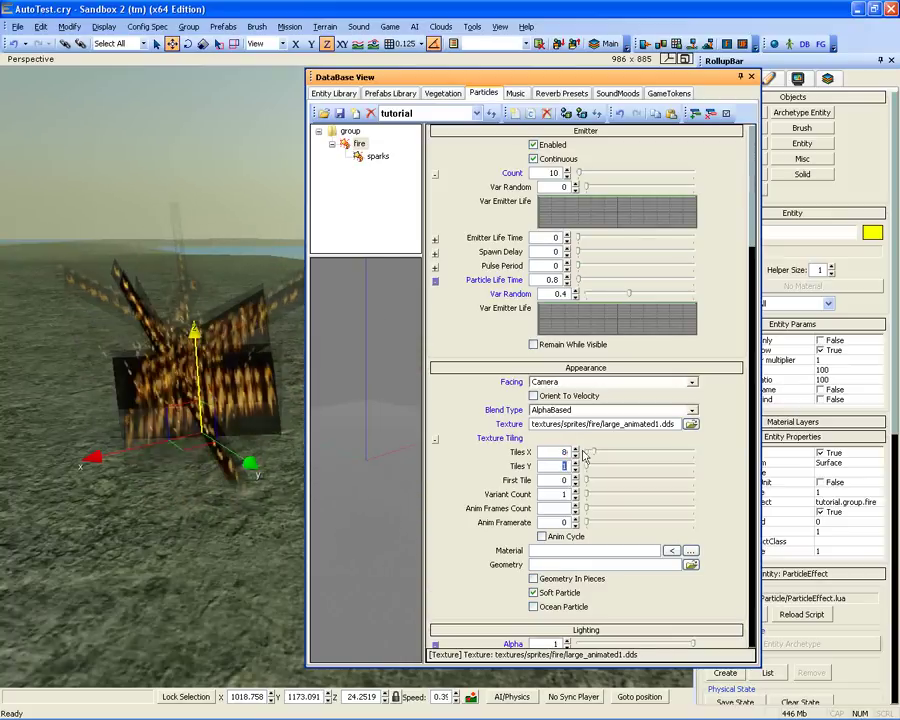
{"action": "type", "text": "8"}
{"action": "key", "text": "Return"}
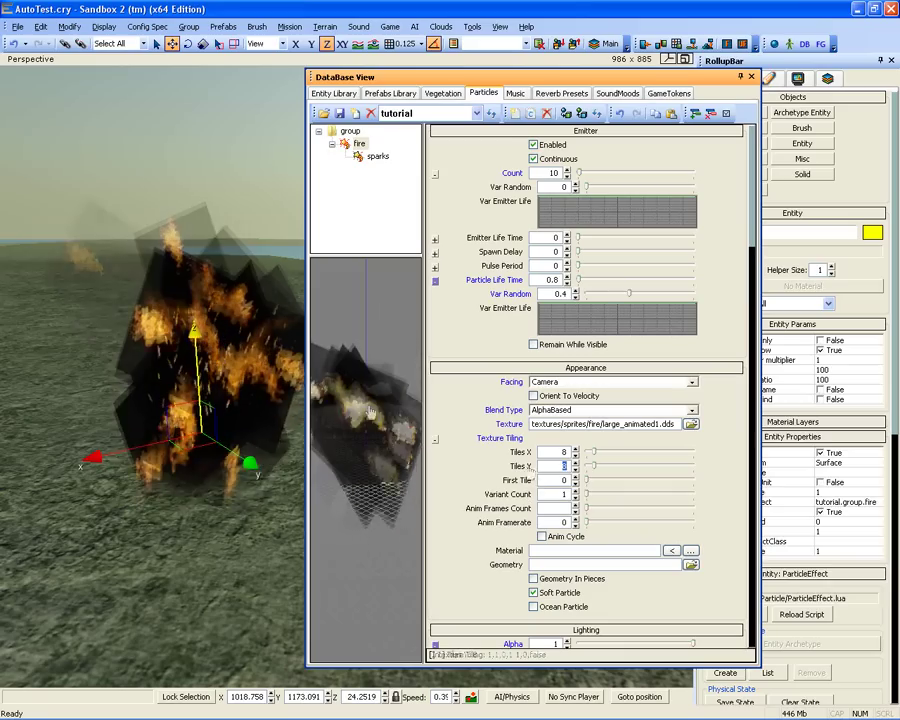
Step: Change the fire's blend type to Additive
{"action": "left_click_drag", "start_coordinate": [754, 238], "coordinate": [754, 240]}
{"action": "left_click", "coordinate": [620, 400]}
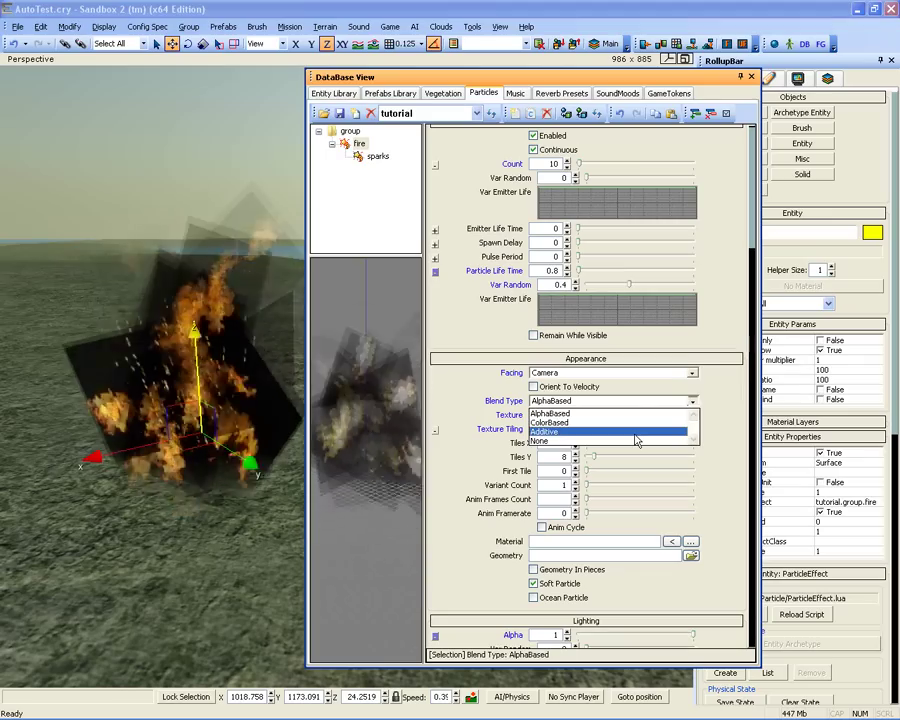
{"action": "left_click", "coordinate": [634, 433]}
Step: Set the fire's movement Speed to 0 and its Random Angles to 0, 0, 0
{"action": "scroll", "coordinate": [745, 296], "scroll_direction": "down", "scroll_amount": 5}
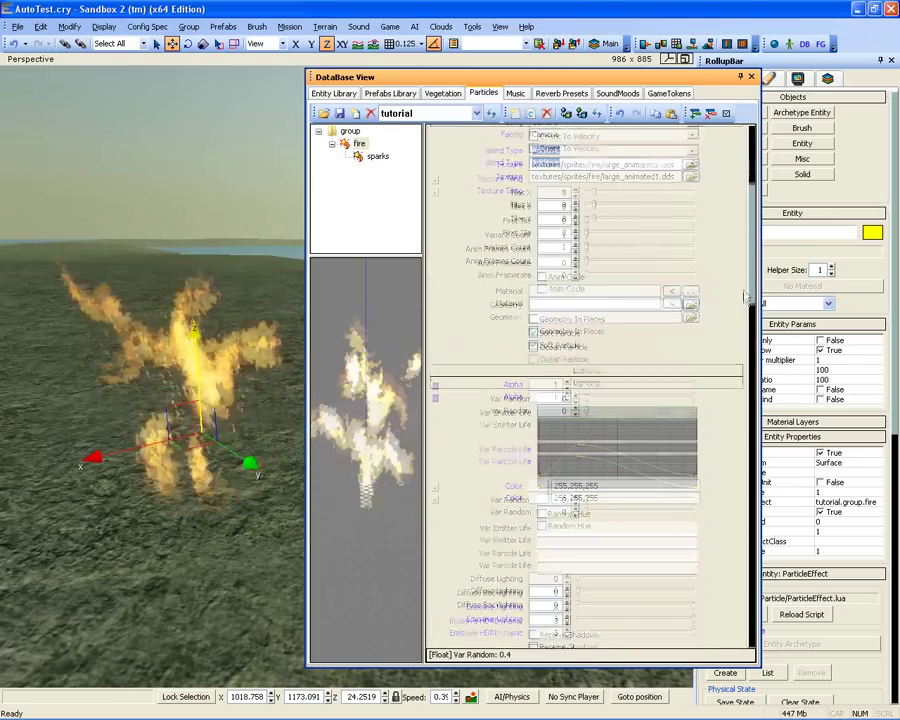
{"action": "scroll", "coordinate": [745, 296], "scroll_direction": "down", "scroll_amount": 5}
{"action": "scroll", "coordinate": [687, 390], "scroll_direction": "down", "scroll_amount": 3}
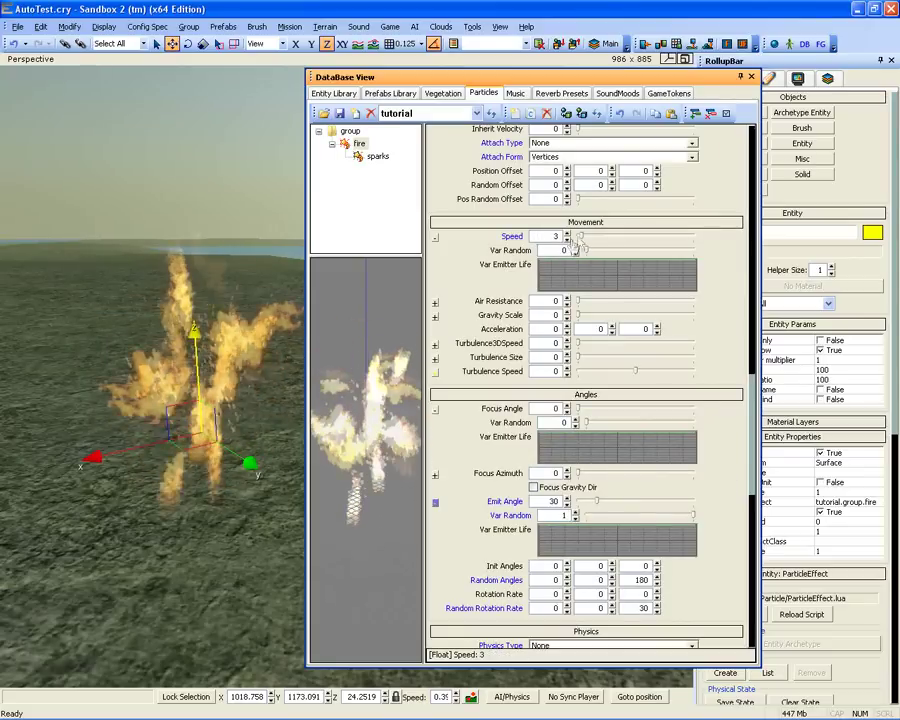
{"action": "left_click_drag", "start_coordinate": [578, 238], "coordinate": [572, 238]}
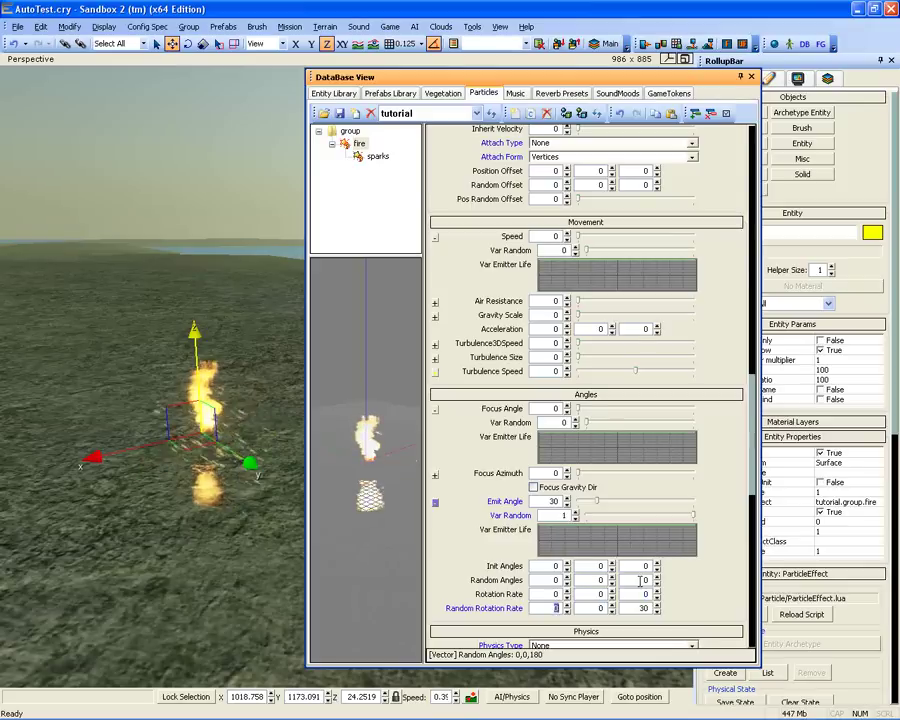
Step: Set the fire's texture tiling to 16 tiles in Y and its Anim Frames Count to 105
{"action": "scroll", "coordinate": [565, 328], "scroll_direction": "up", "scroll_amount": 10}
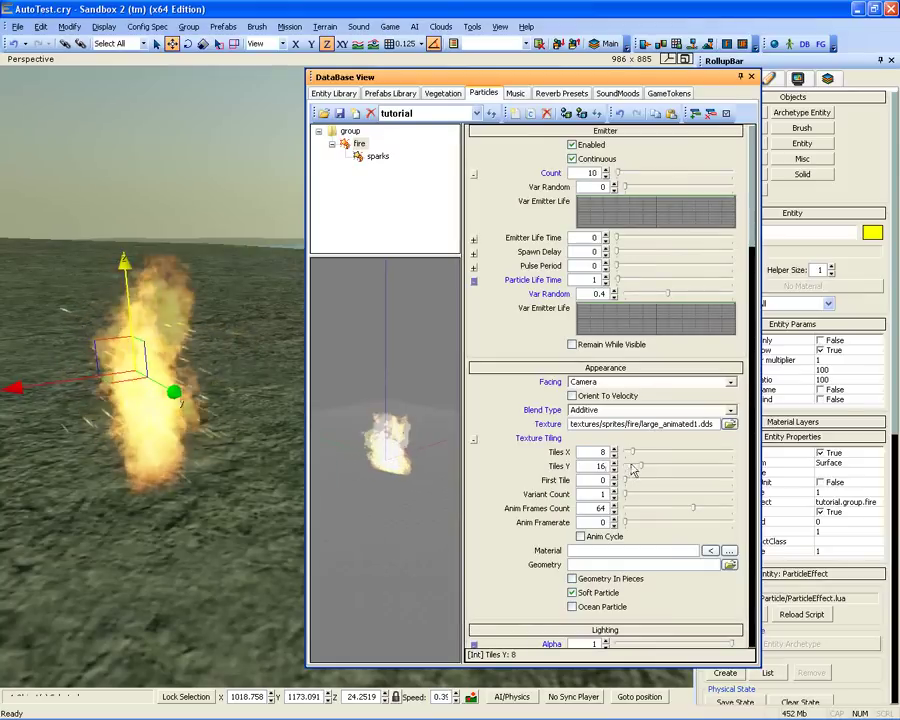
{"action": "double_click", "coordinate": [591, 508]}
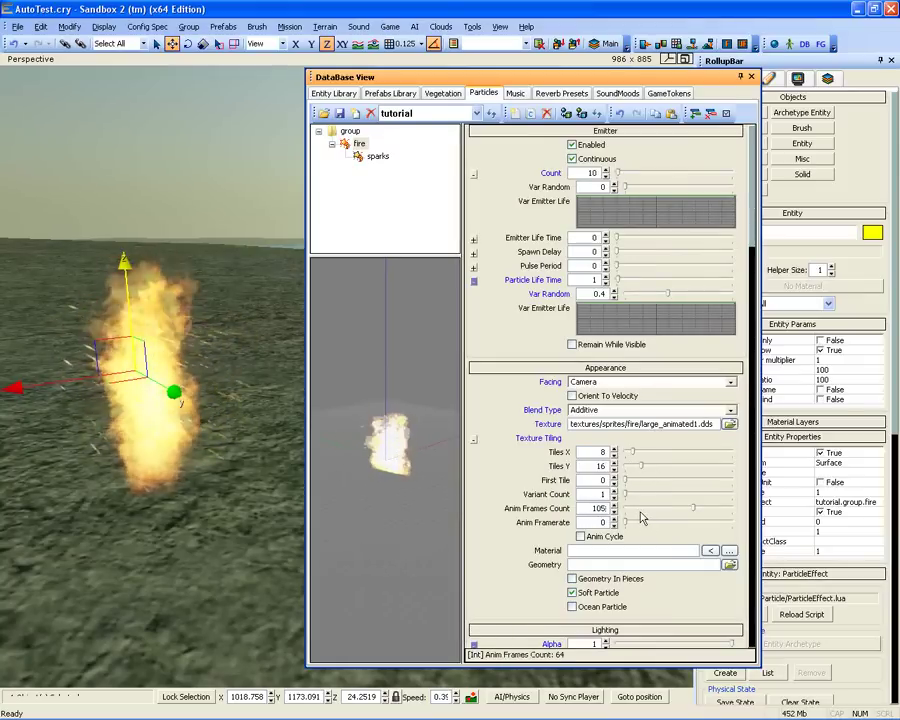
{"action": "key", "text": "Return"}
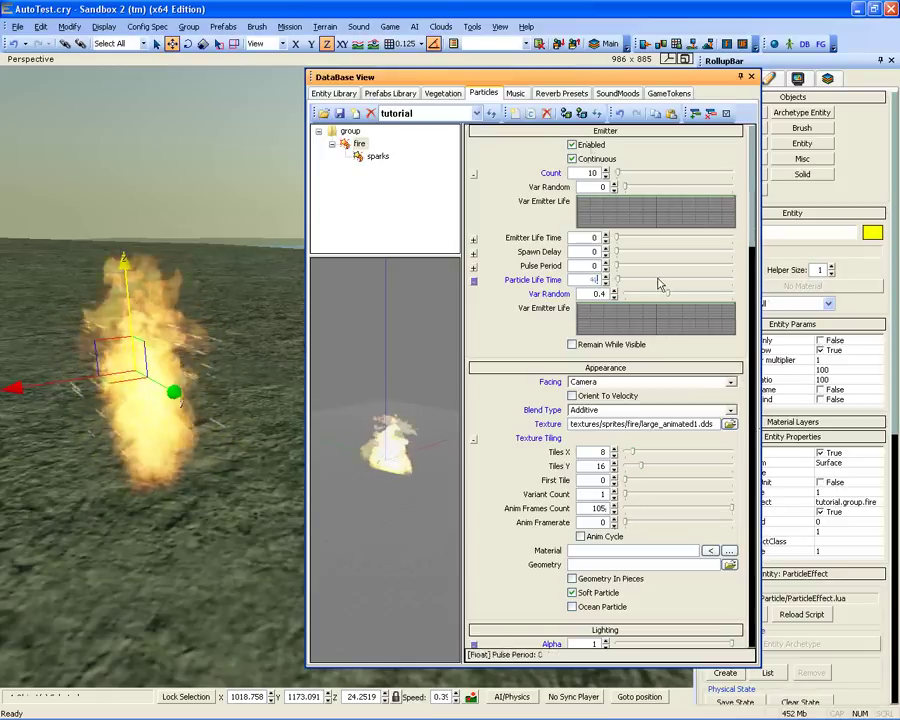
Step: Set the fire's Particle Life Time to 4.3
{"action": "type", "text": "4.3"}
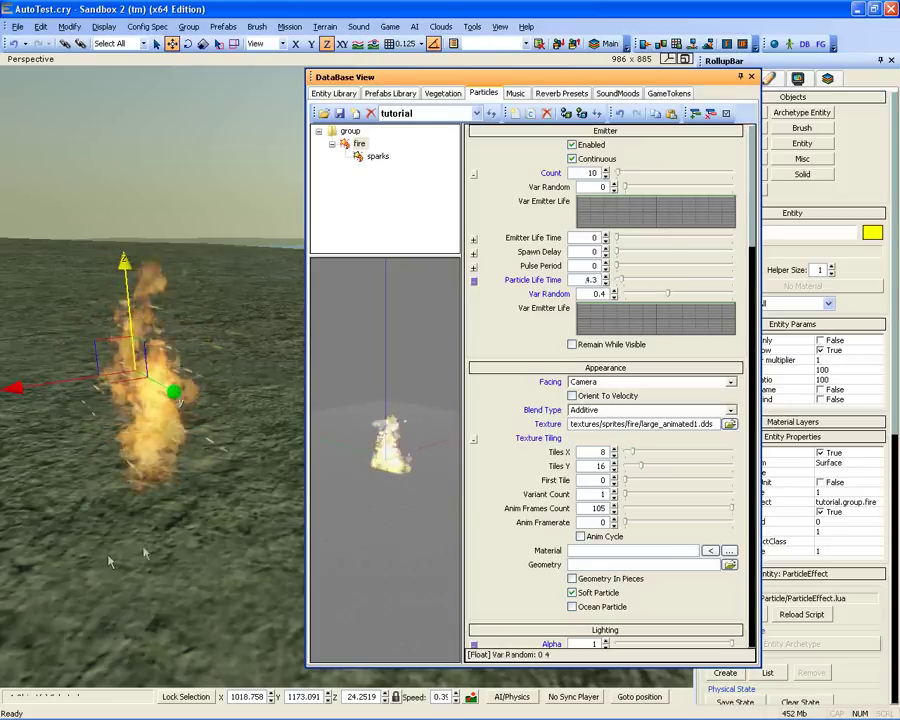
{"action": "middle_click_drag", "start_coordinate": [110, 560], "coordinate": [105, 590]}
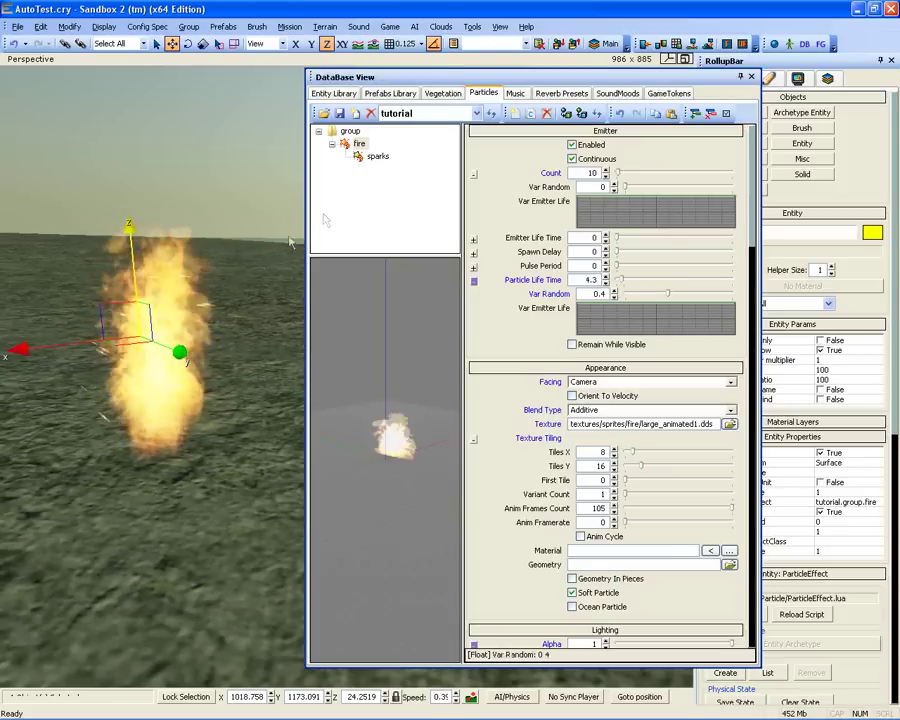
Step: Set the parent fire effect's movement Speed to 0.1
{"action": "left_click", "coordinate": [377, 158]}
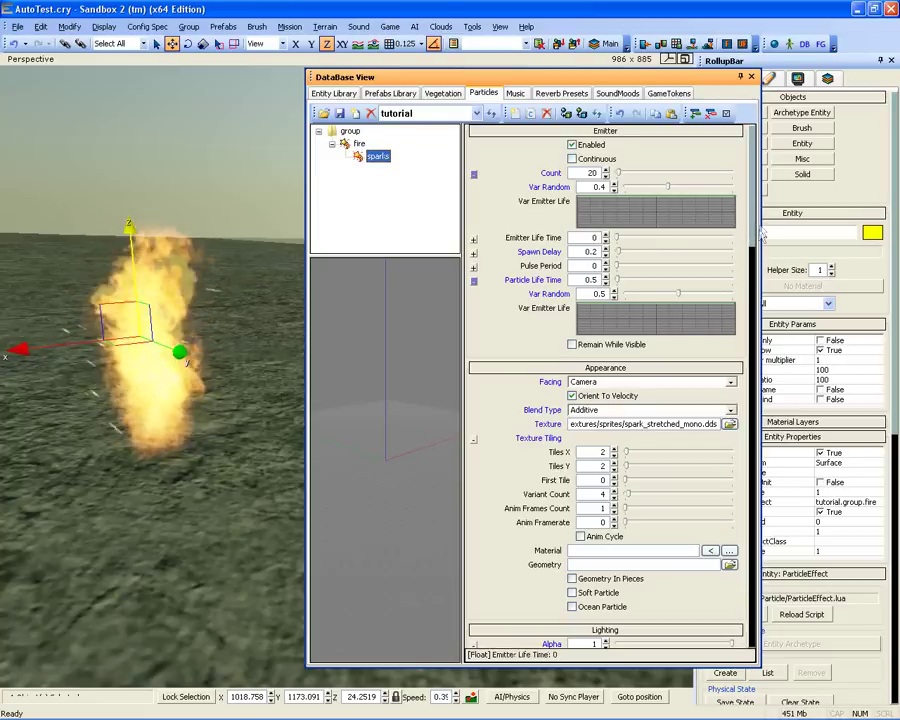
{"action": "left_click", "coordinate": [359, 144]}
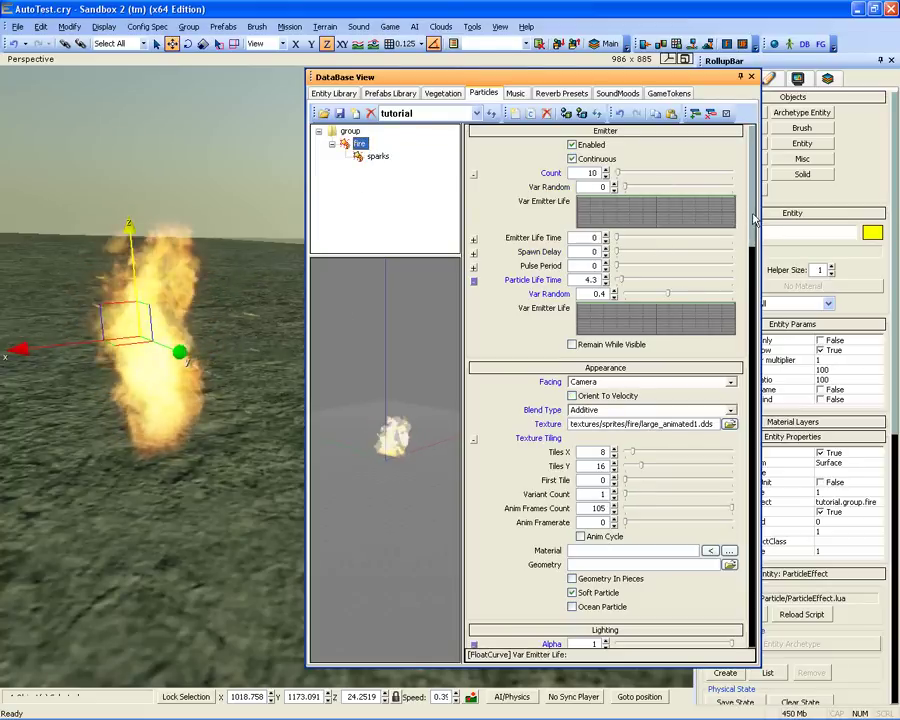
{"action": "scroll", "coordinate": [755, 218], "scroll_direction": "down", "scroll_amount": 10}
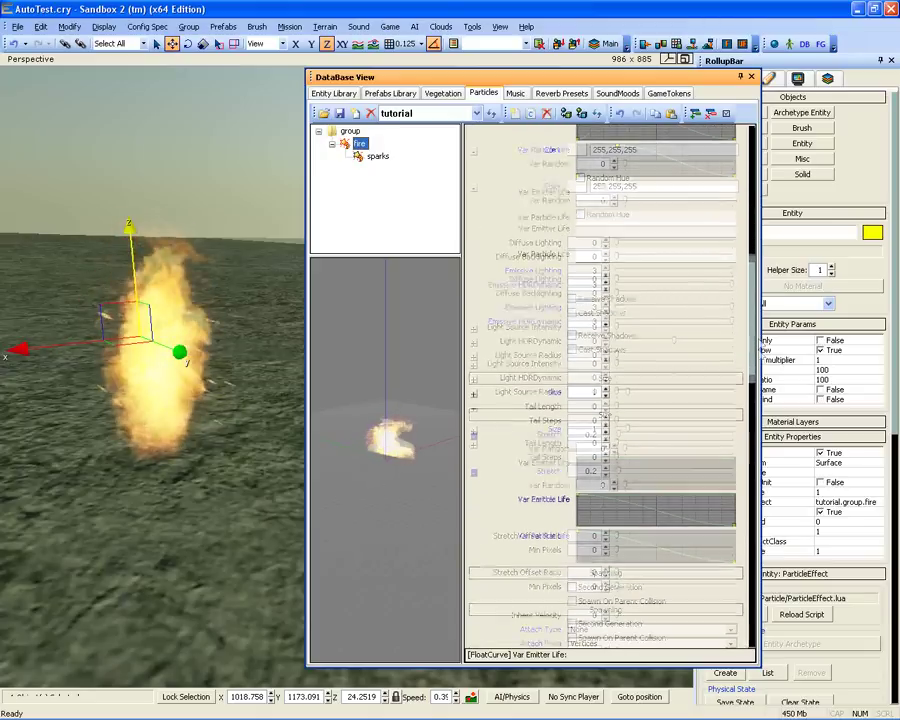
{"action": "scroll", "coordinate": [754, 446], "scroll_direction": "down", "scroll_amount": 8}
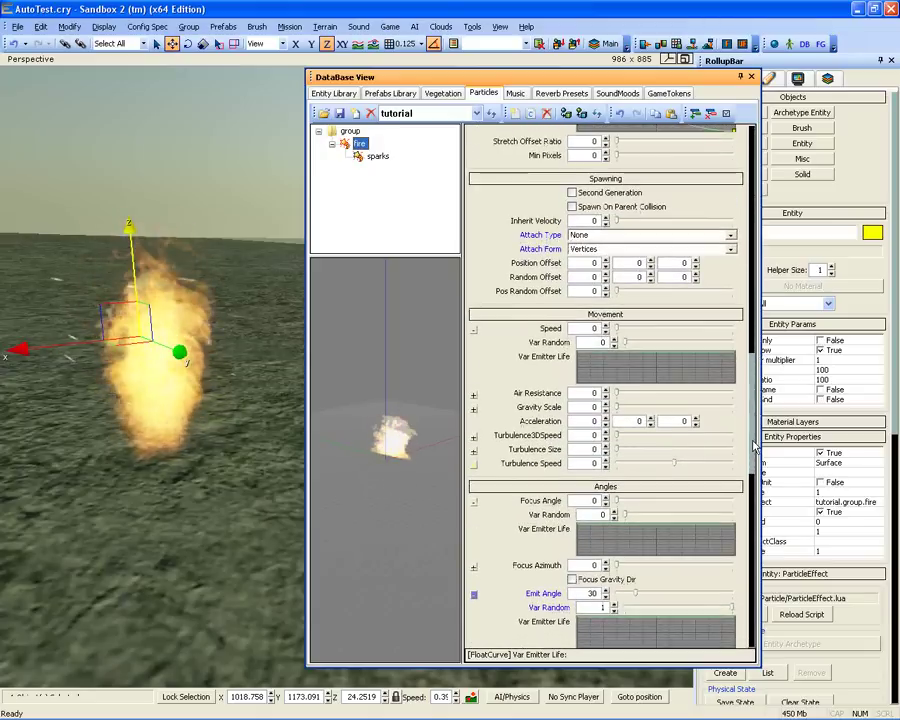
{"action": "scroll", "coordinate": [754, 448], "scroll_direction": "down", "scroll_amount": 1}
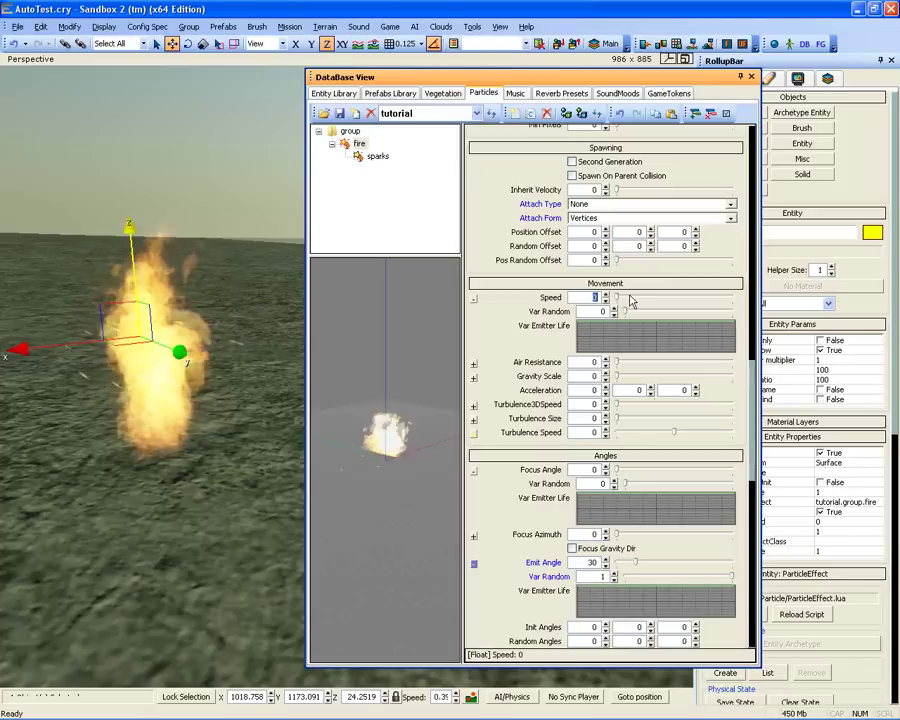
{"action": "type", "text": ".1"}
{"action": "key", "text": "Return"}
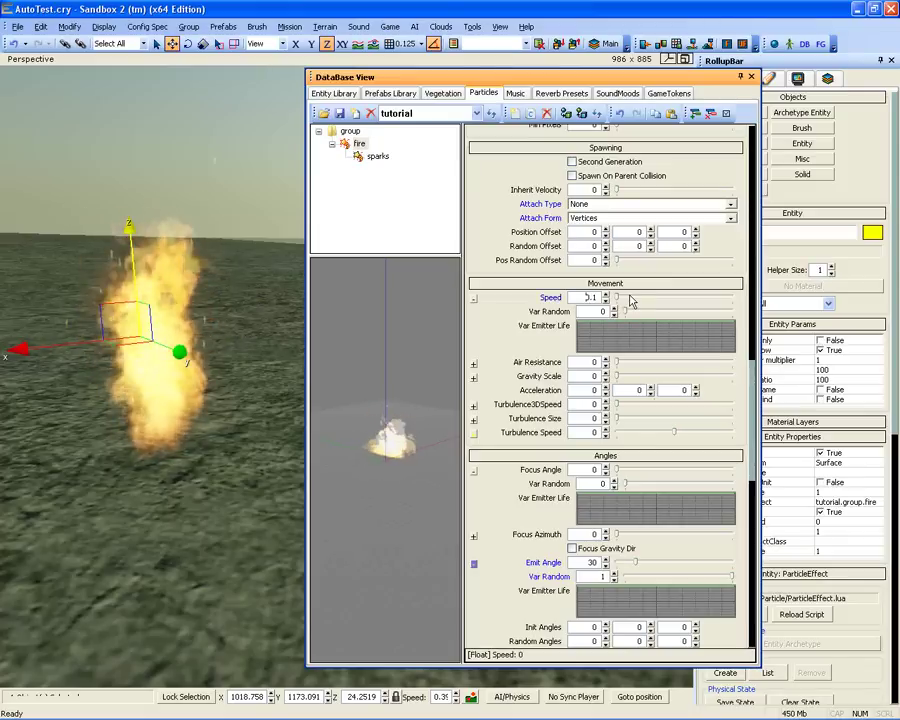
Step: Set the sparks' Emit Angle to 20 with a random variation of 1
{"action": "left_click", "coordinate": [394, 161]}
{"action": "left_click", "coordinate": [379, 157]}
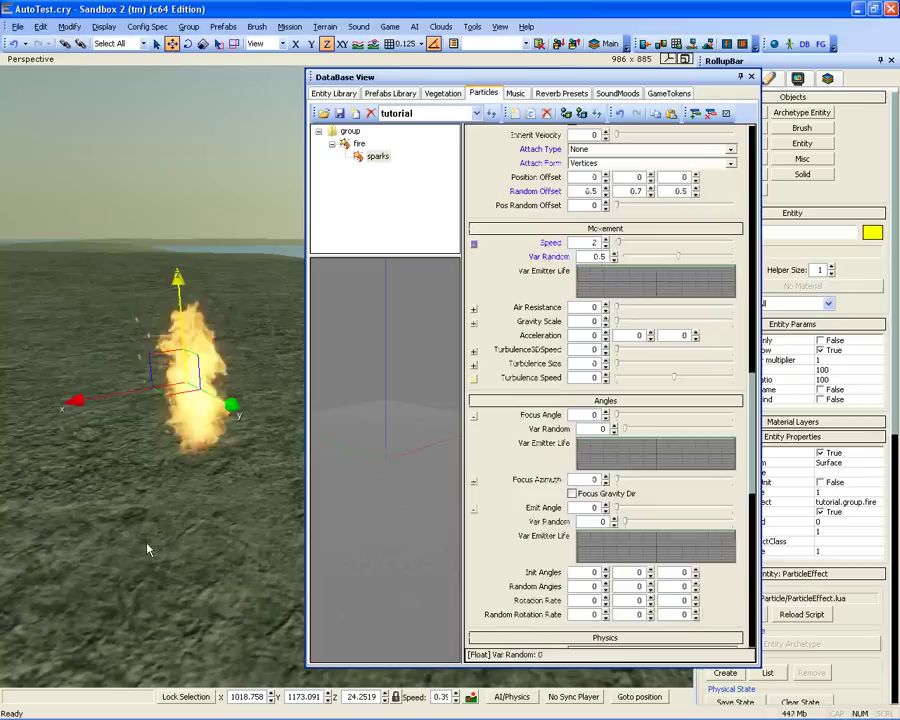
{"action": "double_click", "coordinate": [592, 507]}
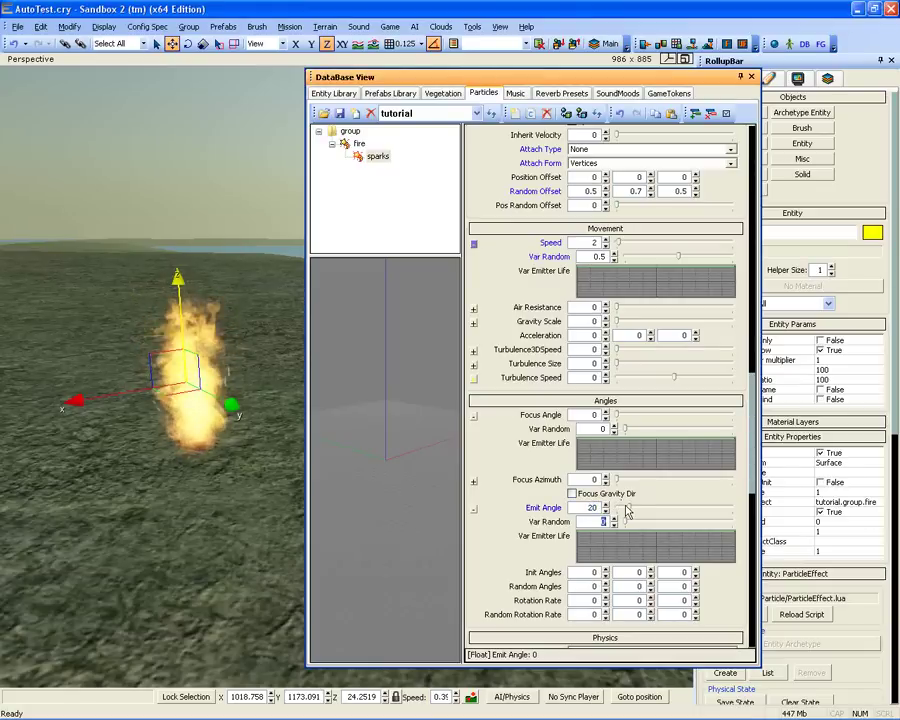
{"action": "key", "text": "Tab"}
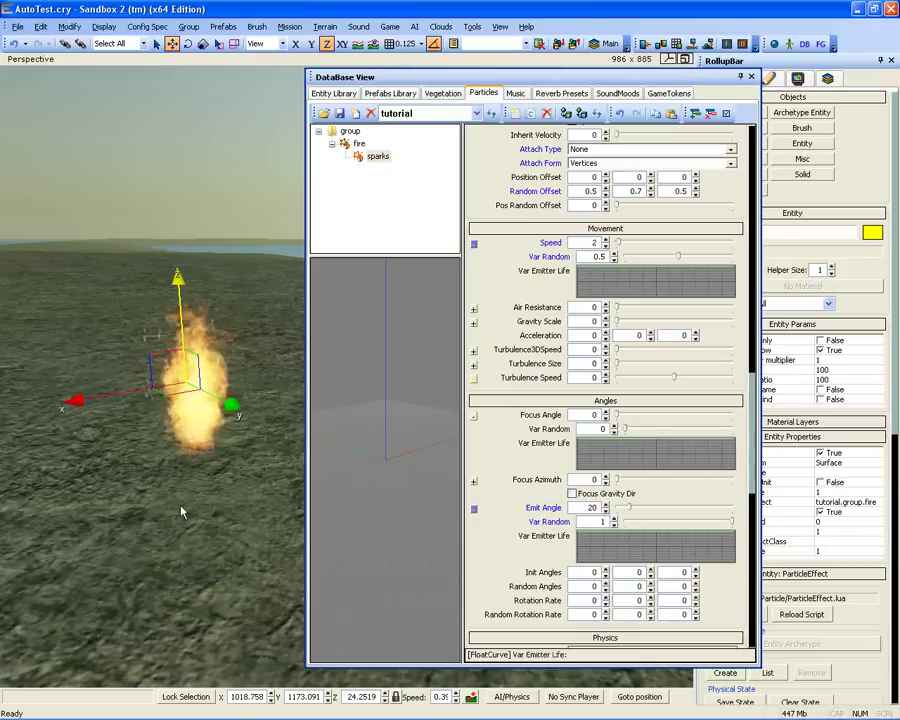
{"action": "key", "text": "d"}
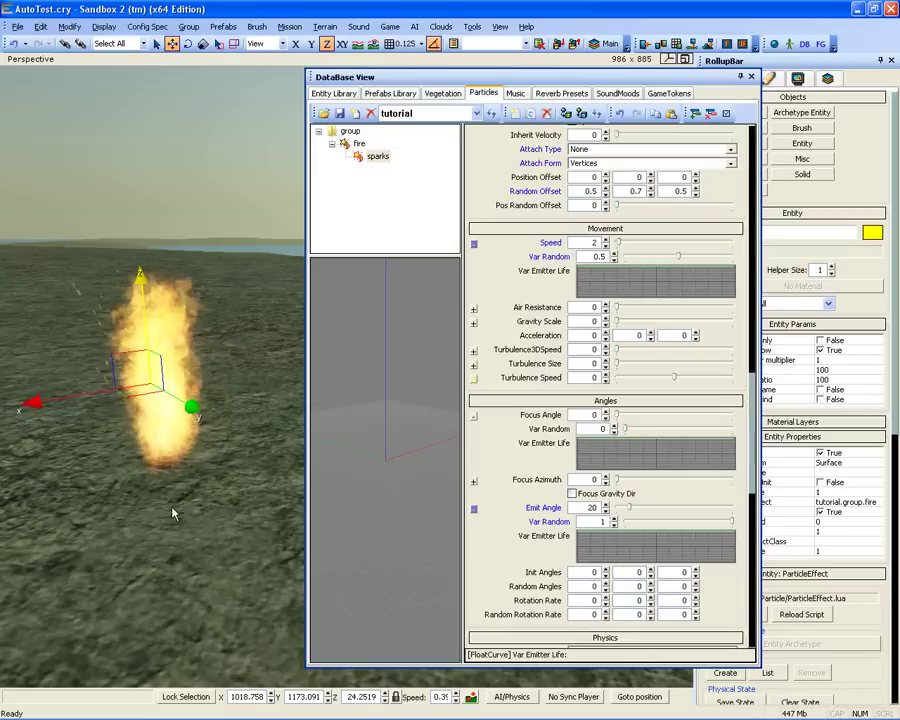